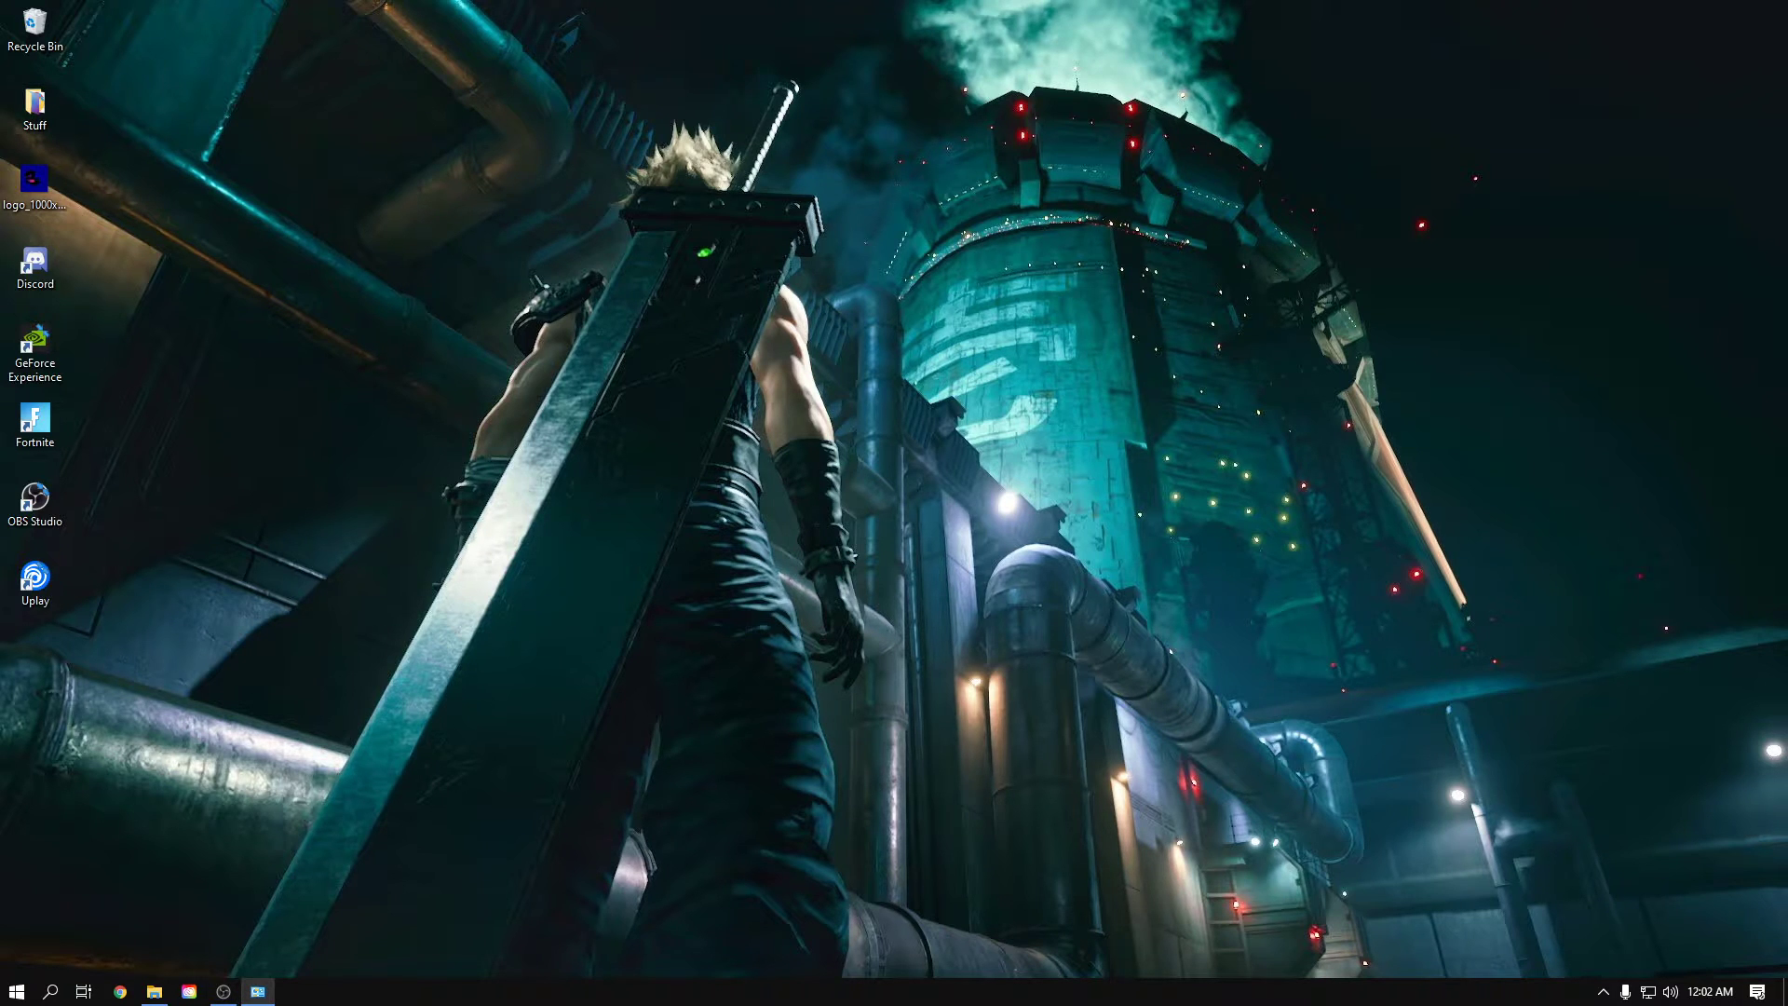
Check installed memory in the System window, then view System Type in System Information and close it.
left_click(258, 990)
left_click_drag(131, 166, 467, 160)
left_click(51, 991)
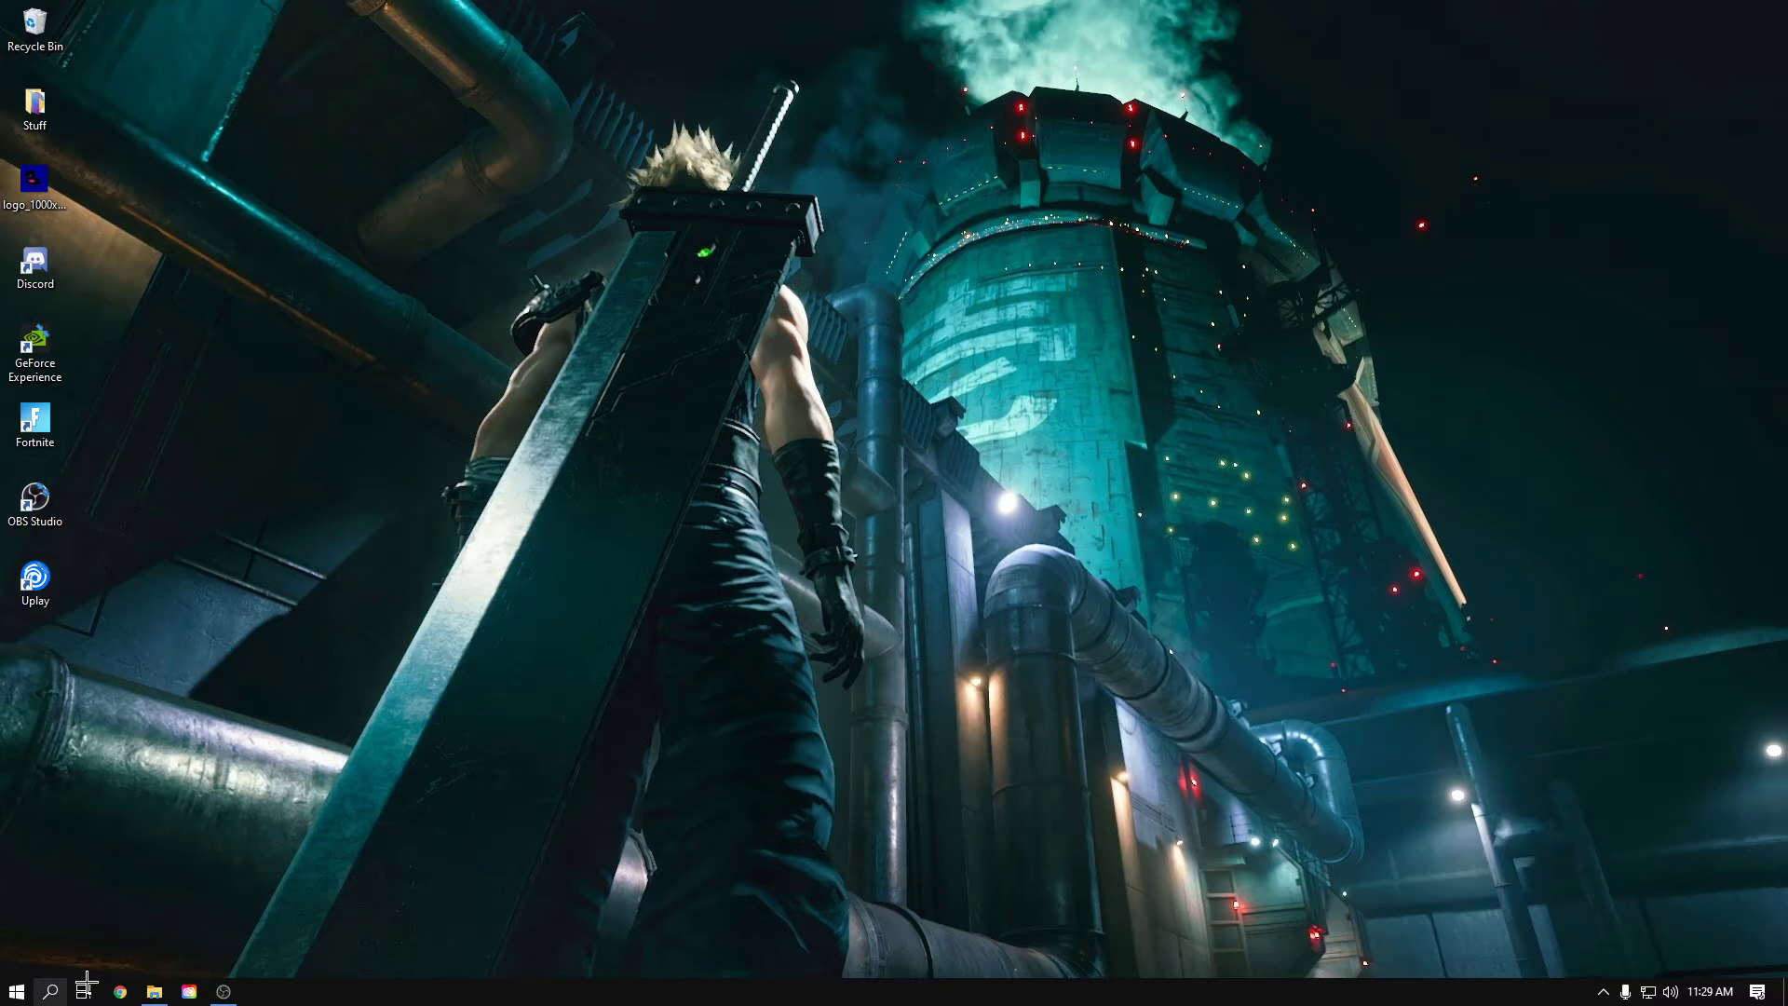
type("sy")
left_click(231, 500)
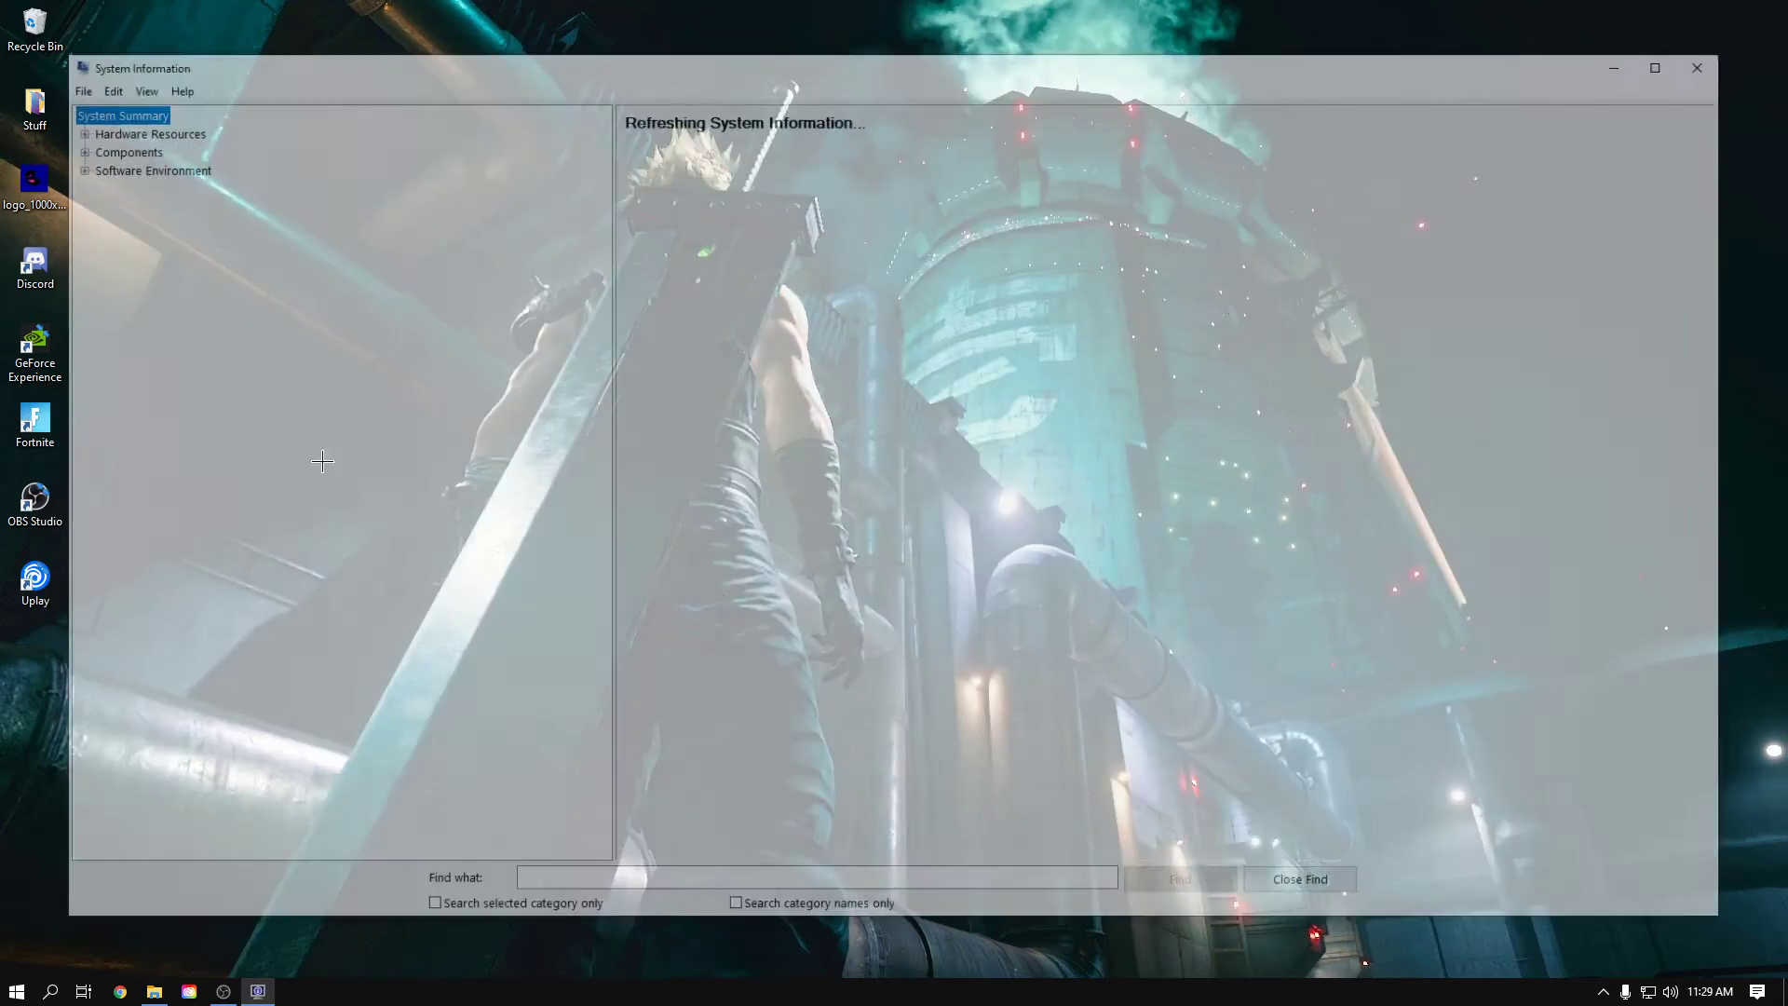
left_click(840, 267)
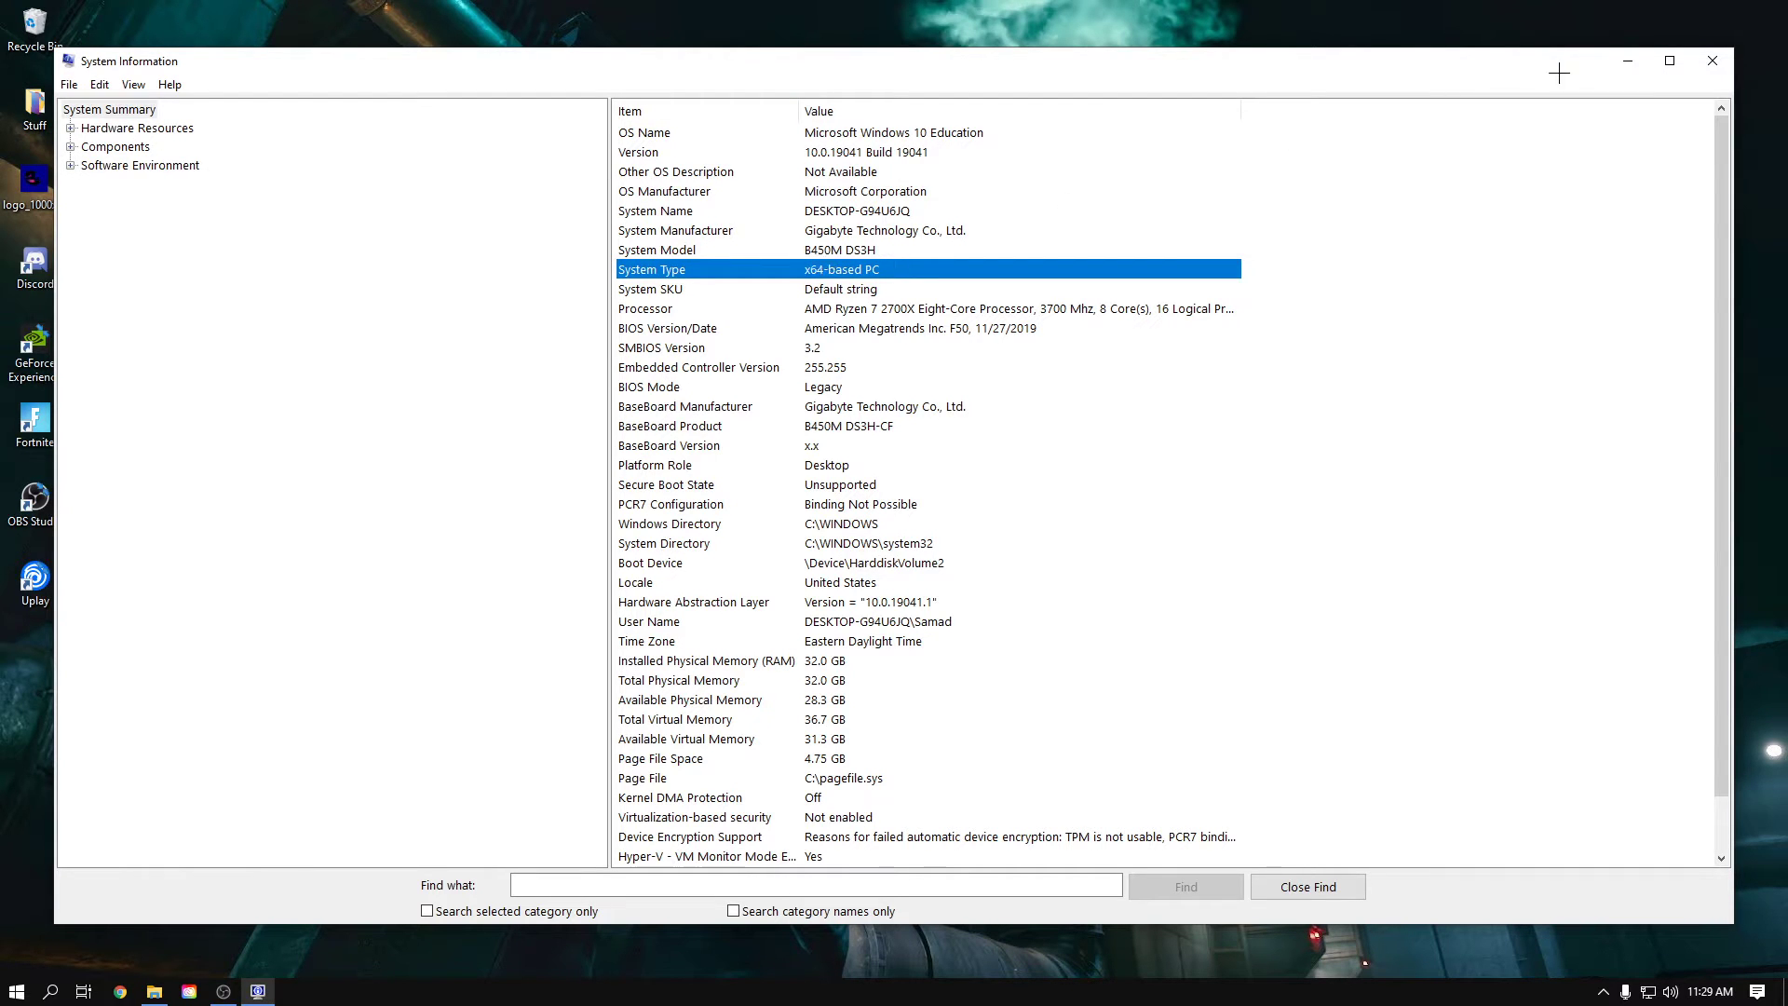
left_click(1713, 61)
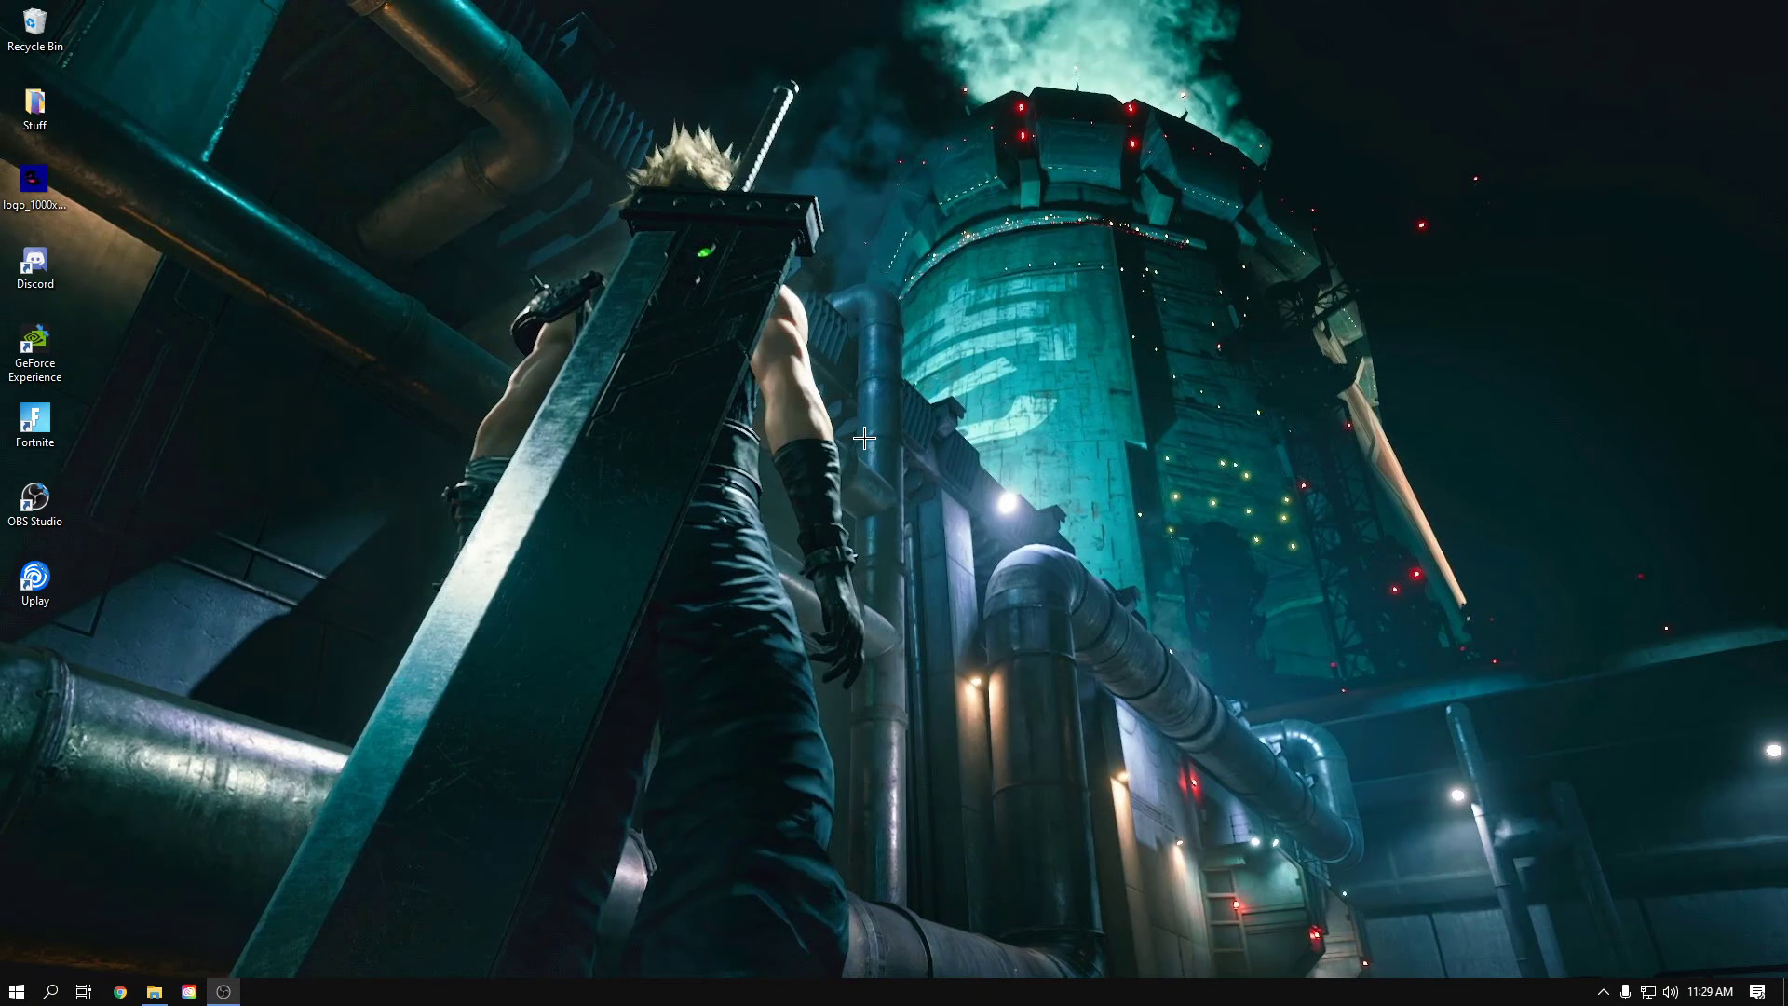
Launch msconfig from the Run dialog and switch System Configuration to the Boot tab.
left_click(50, 991)
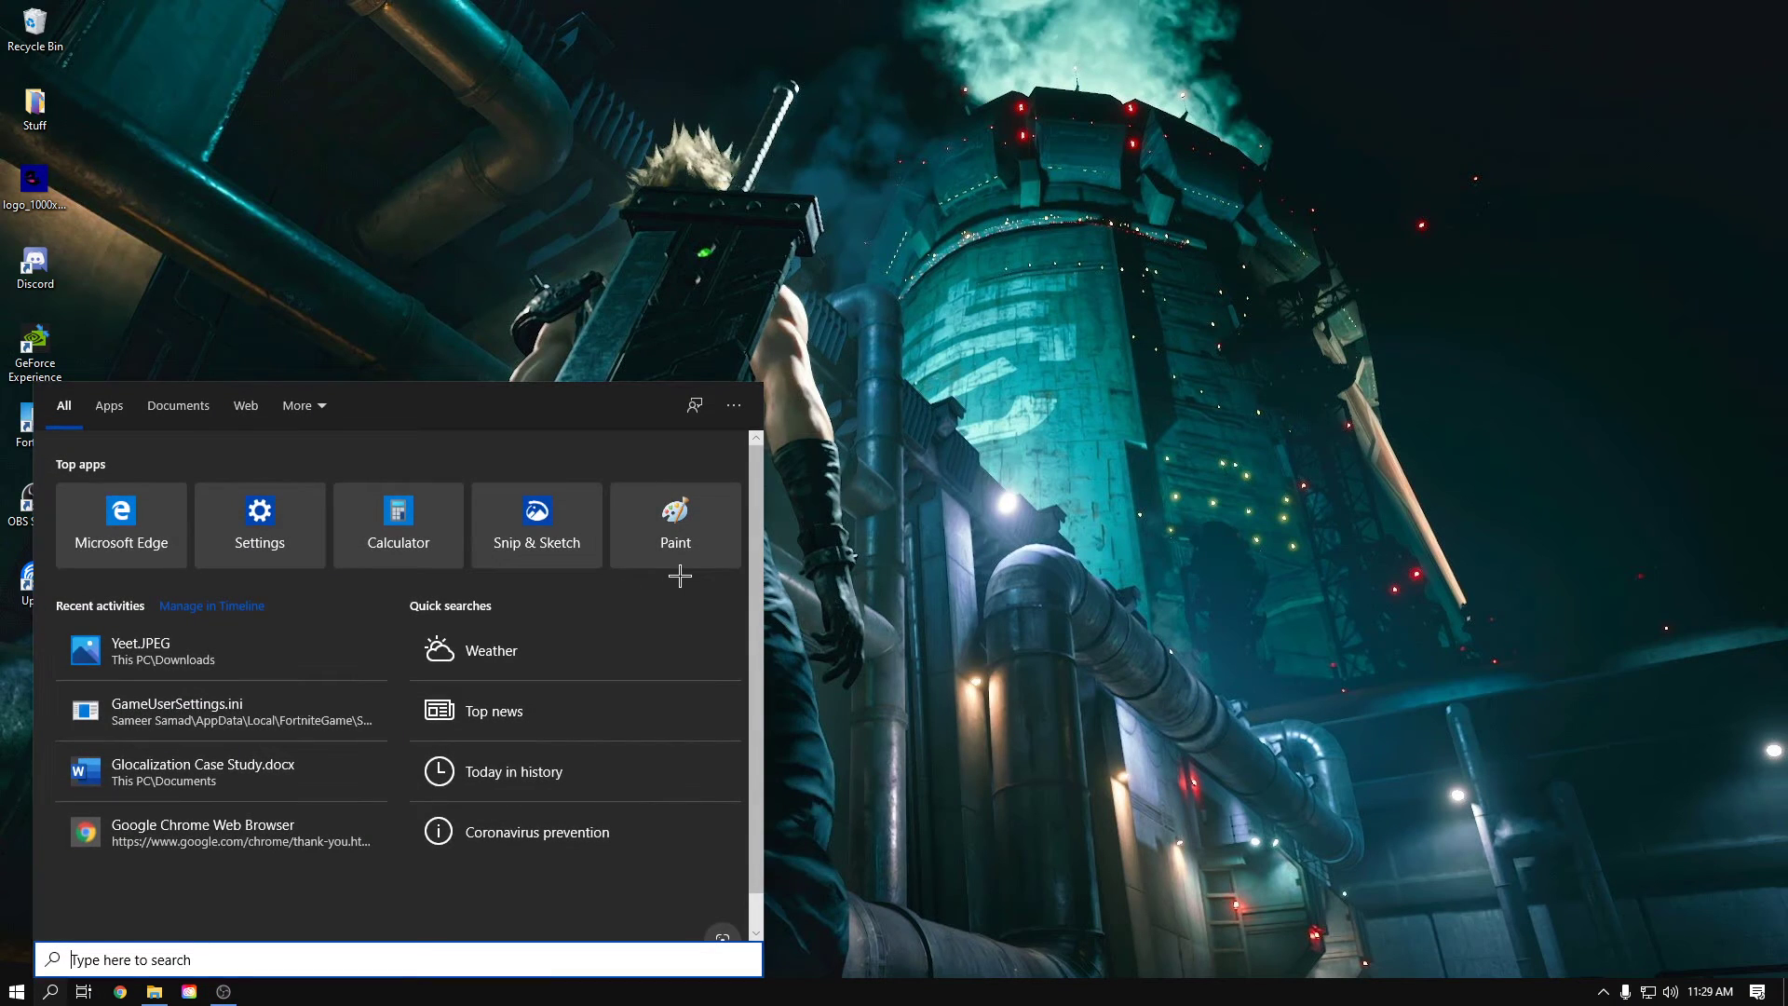
type("run")
key("Return")
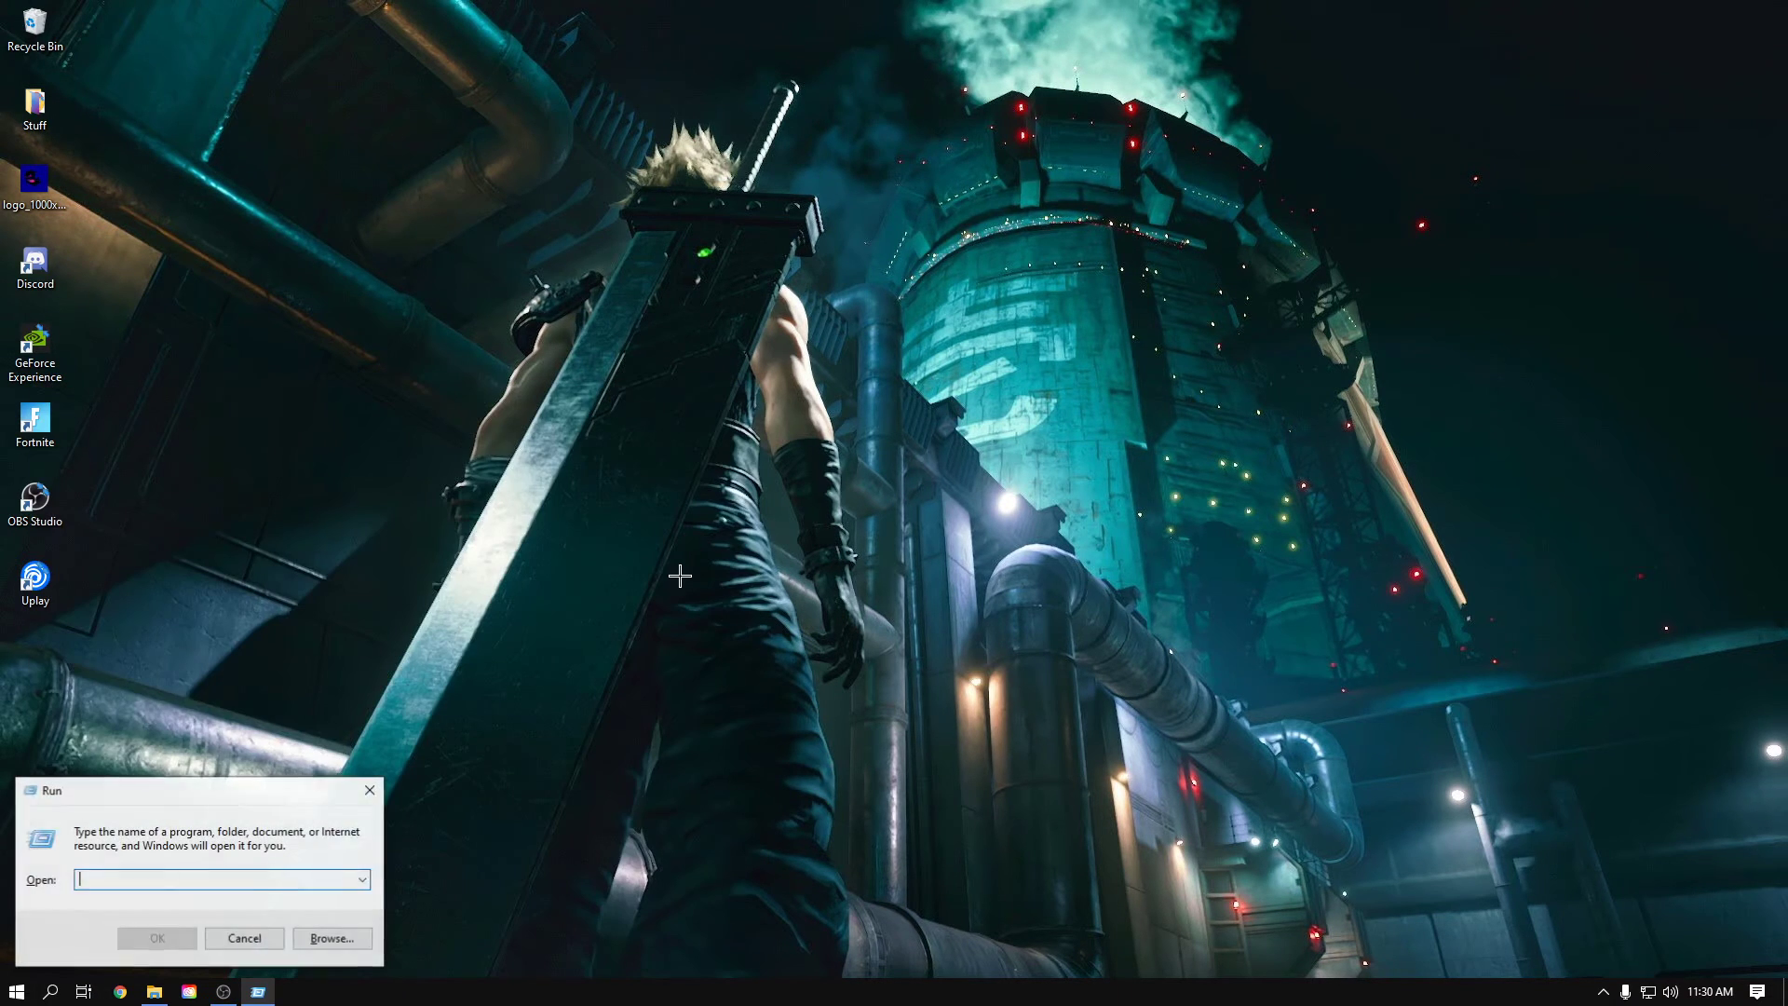
type("msconfig")
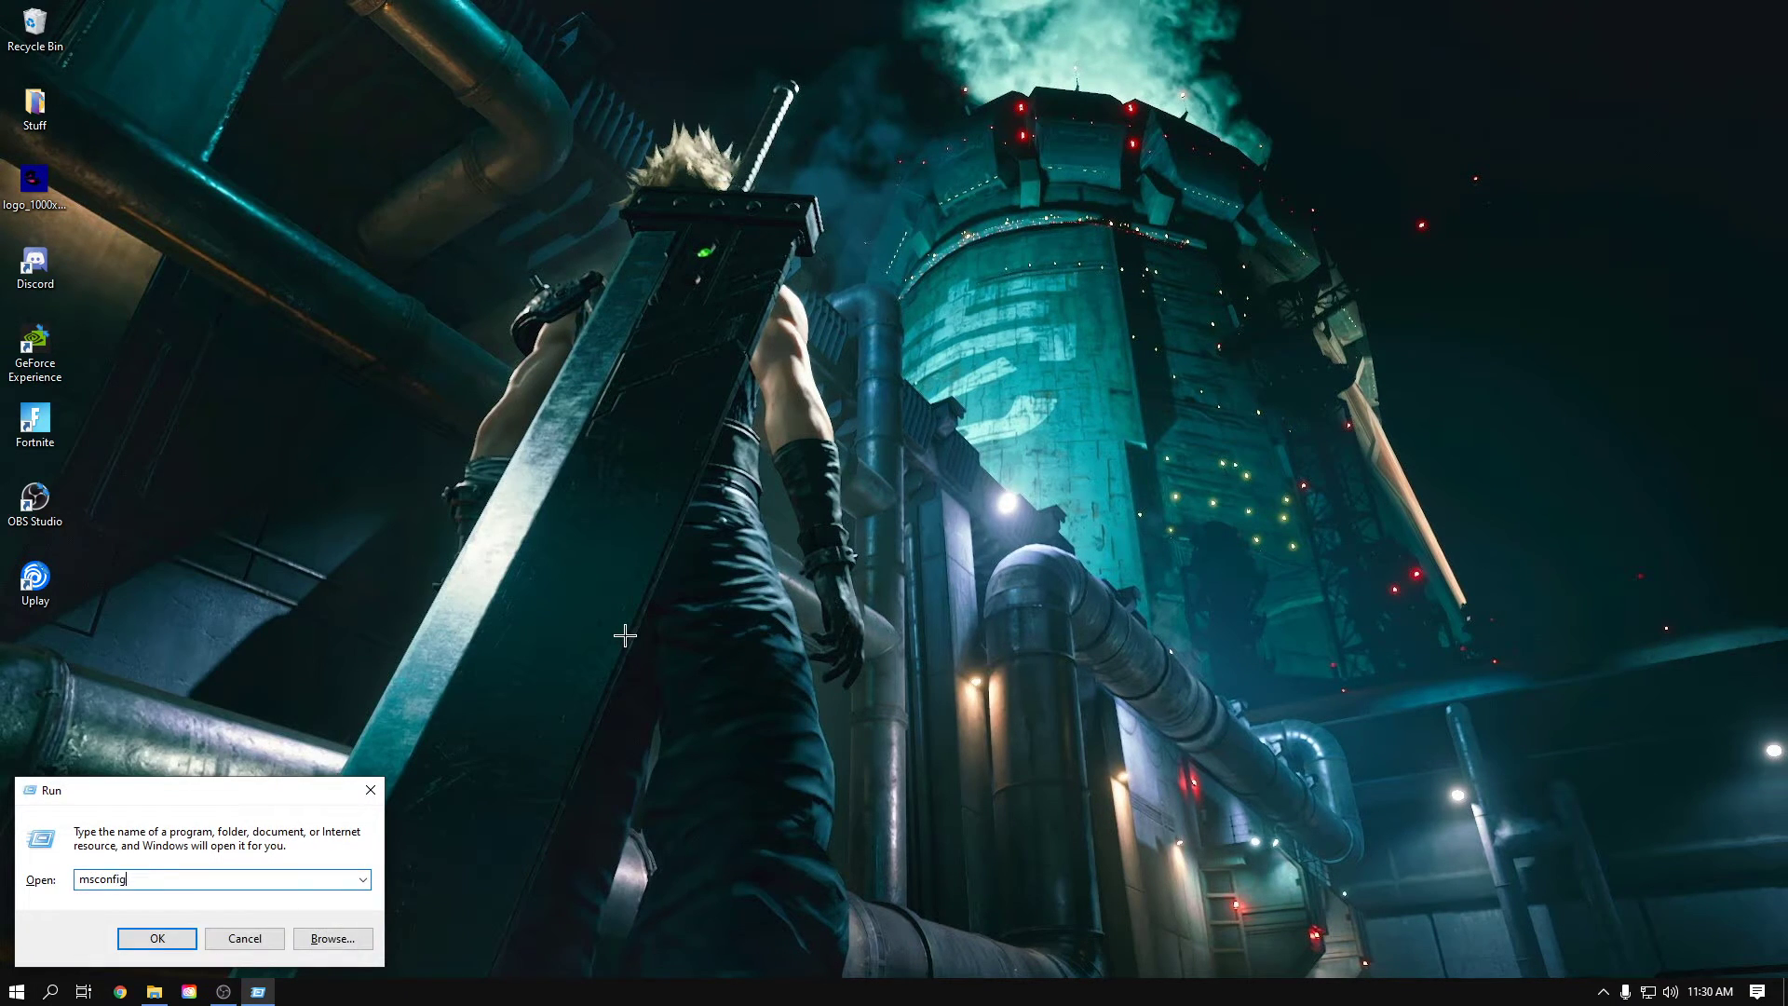
key("Return")
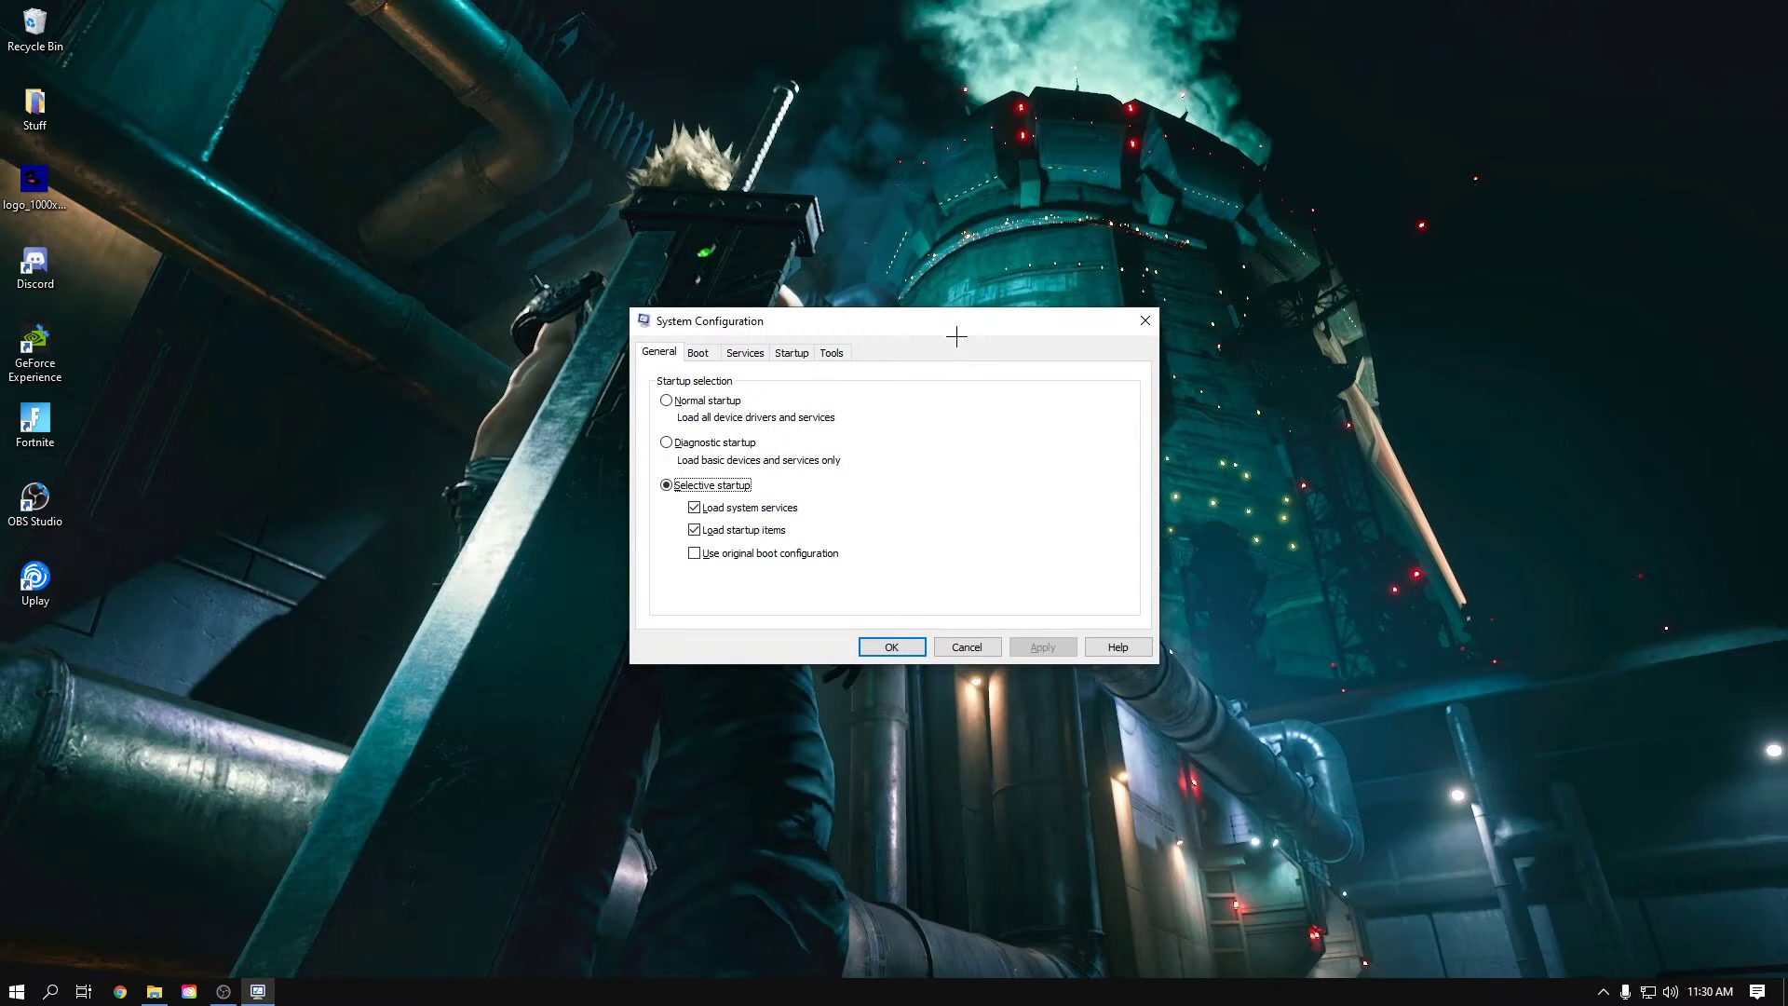
left_click_drag(956, 328, 882, 348)
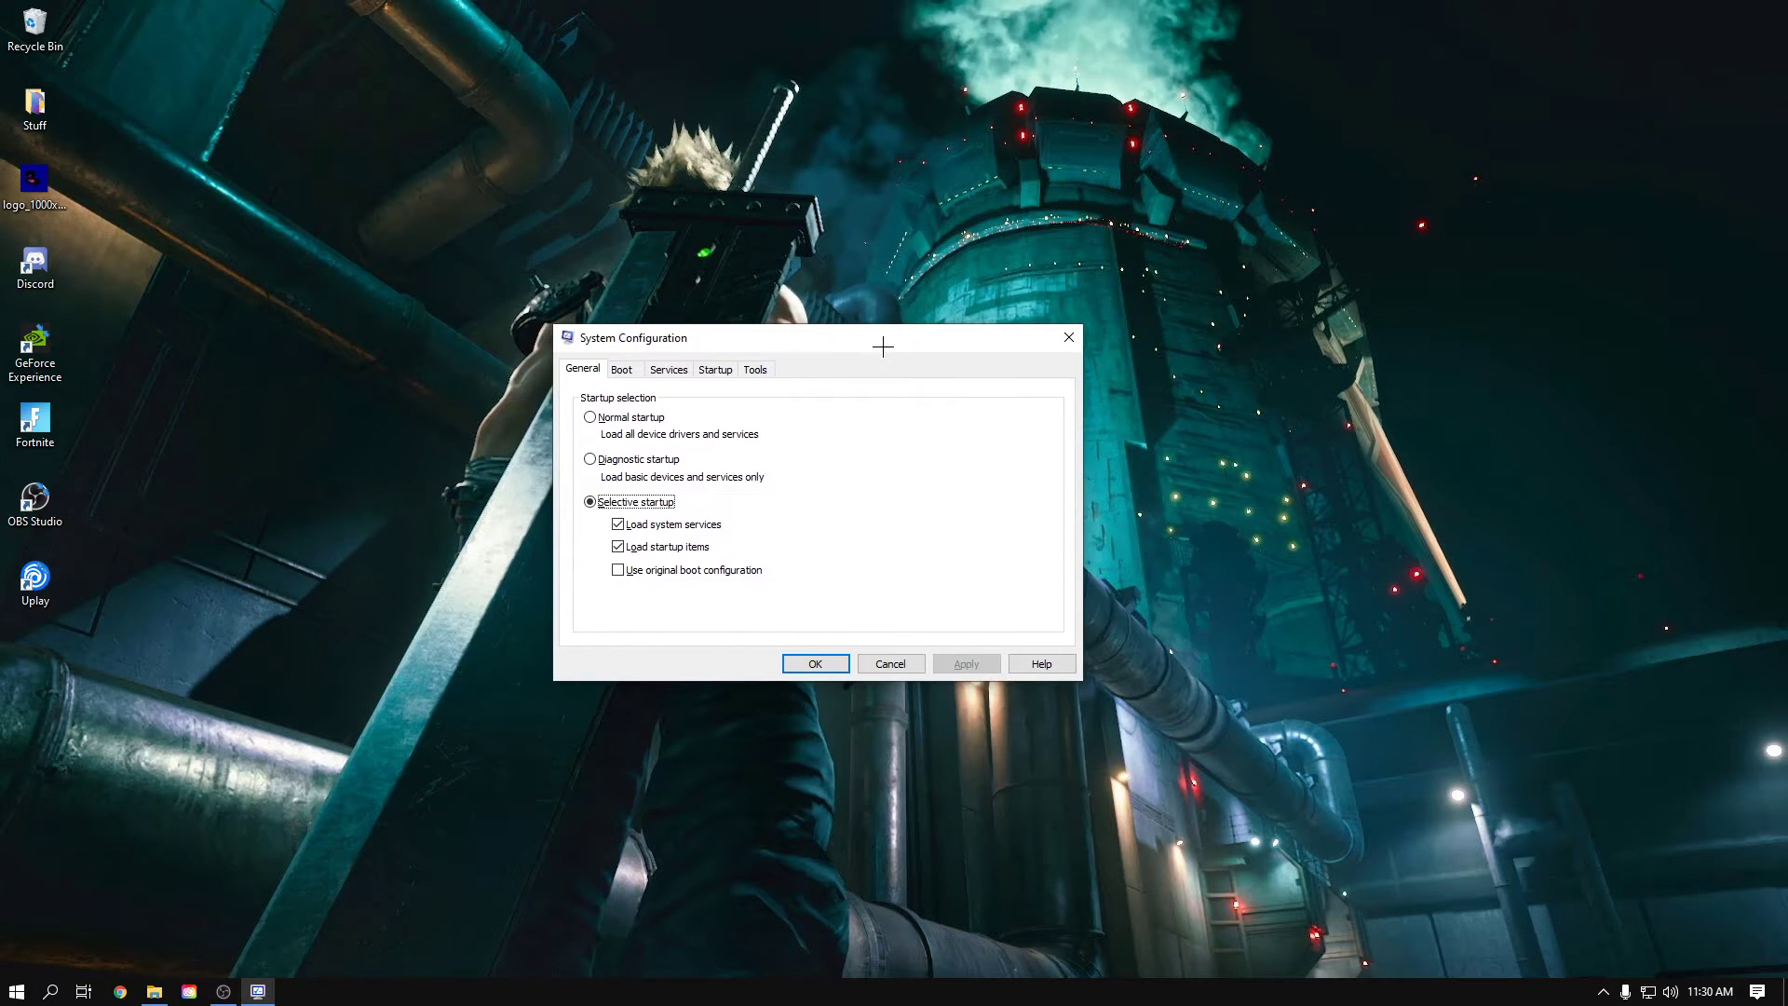
left_click(622, 370)
In Advanced boot options leave Maximum memory (32768) unchecked, then confirm and close System Configuration.
left_click(633, 504)
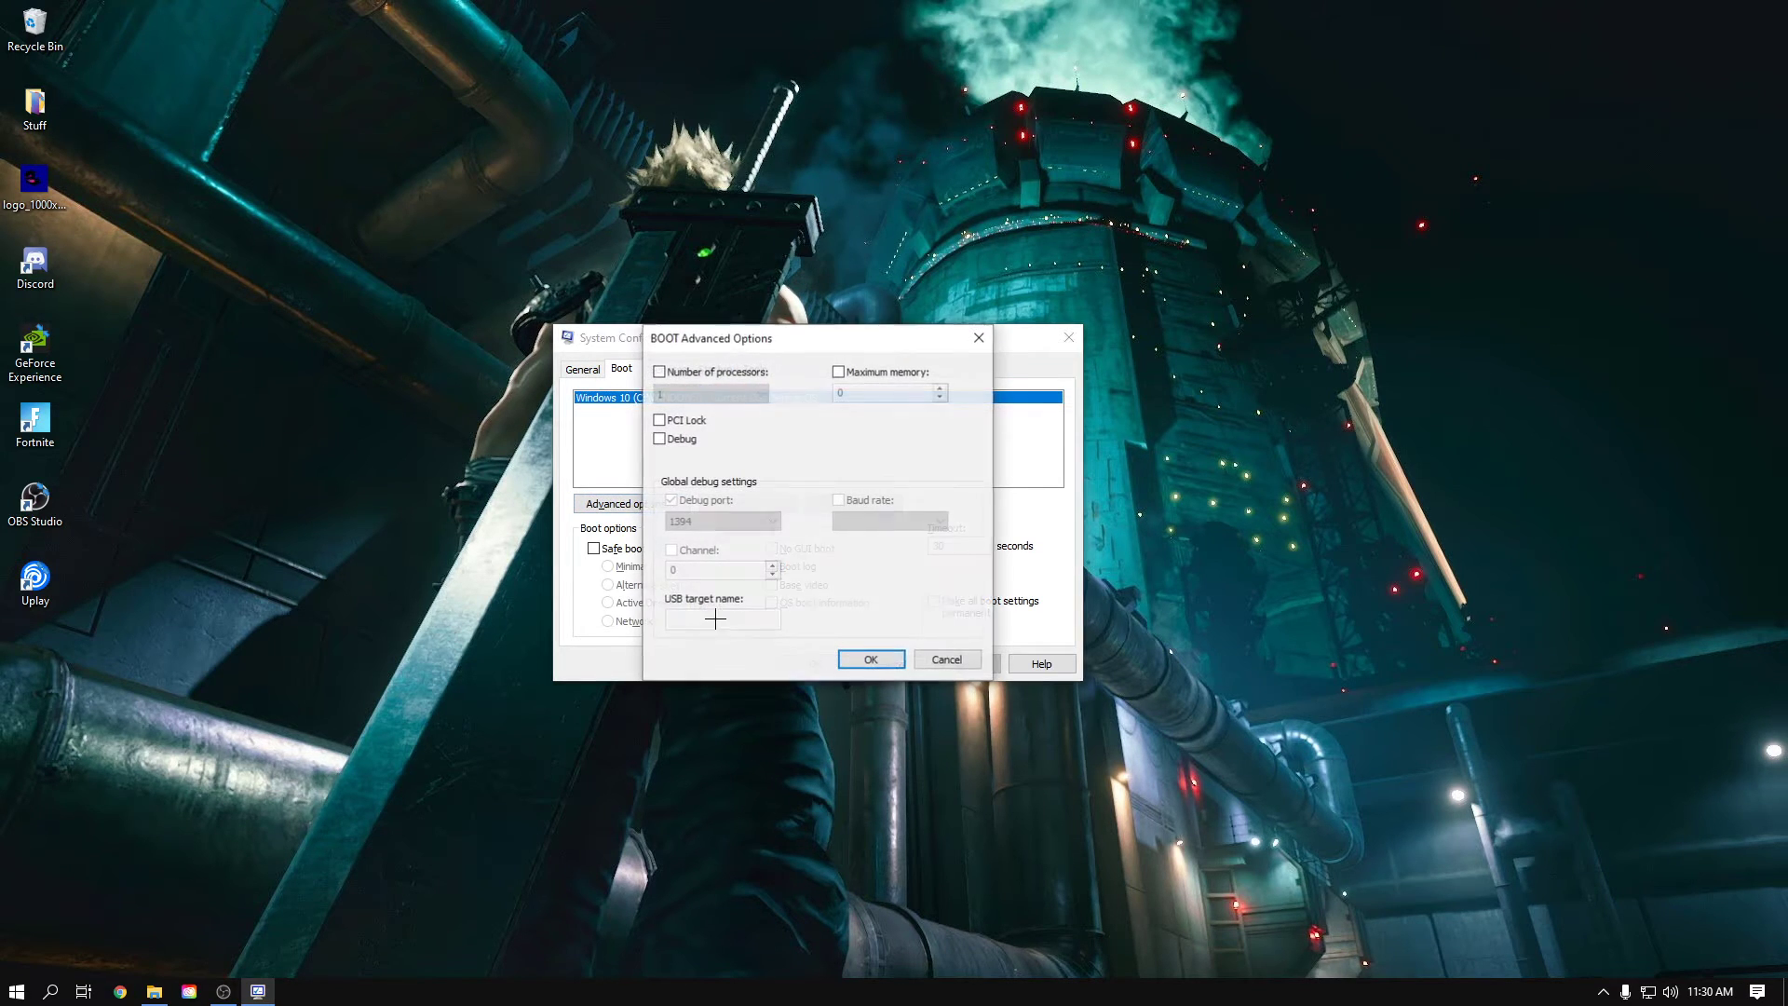
left_click(838, 370)
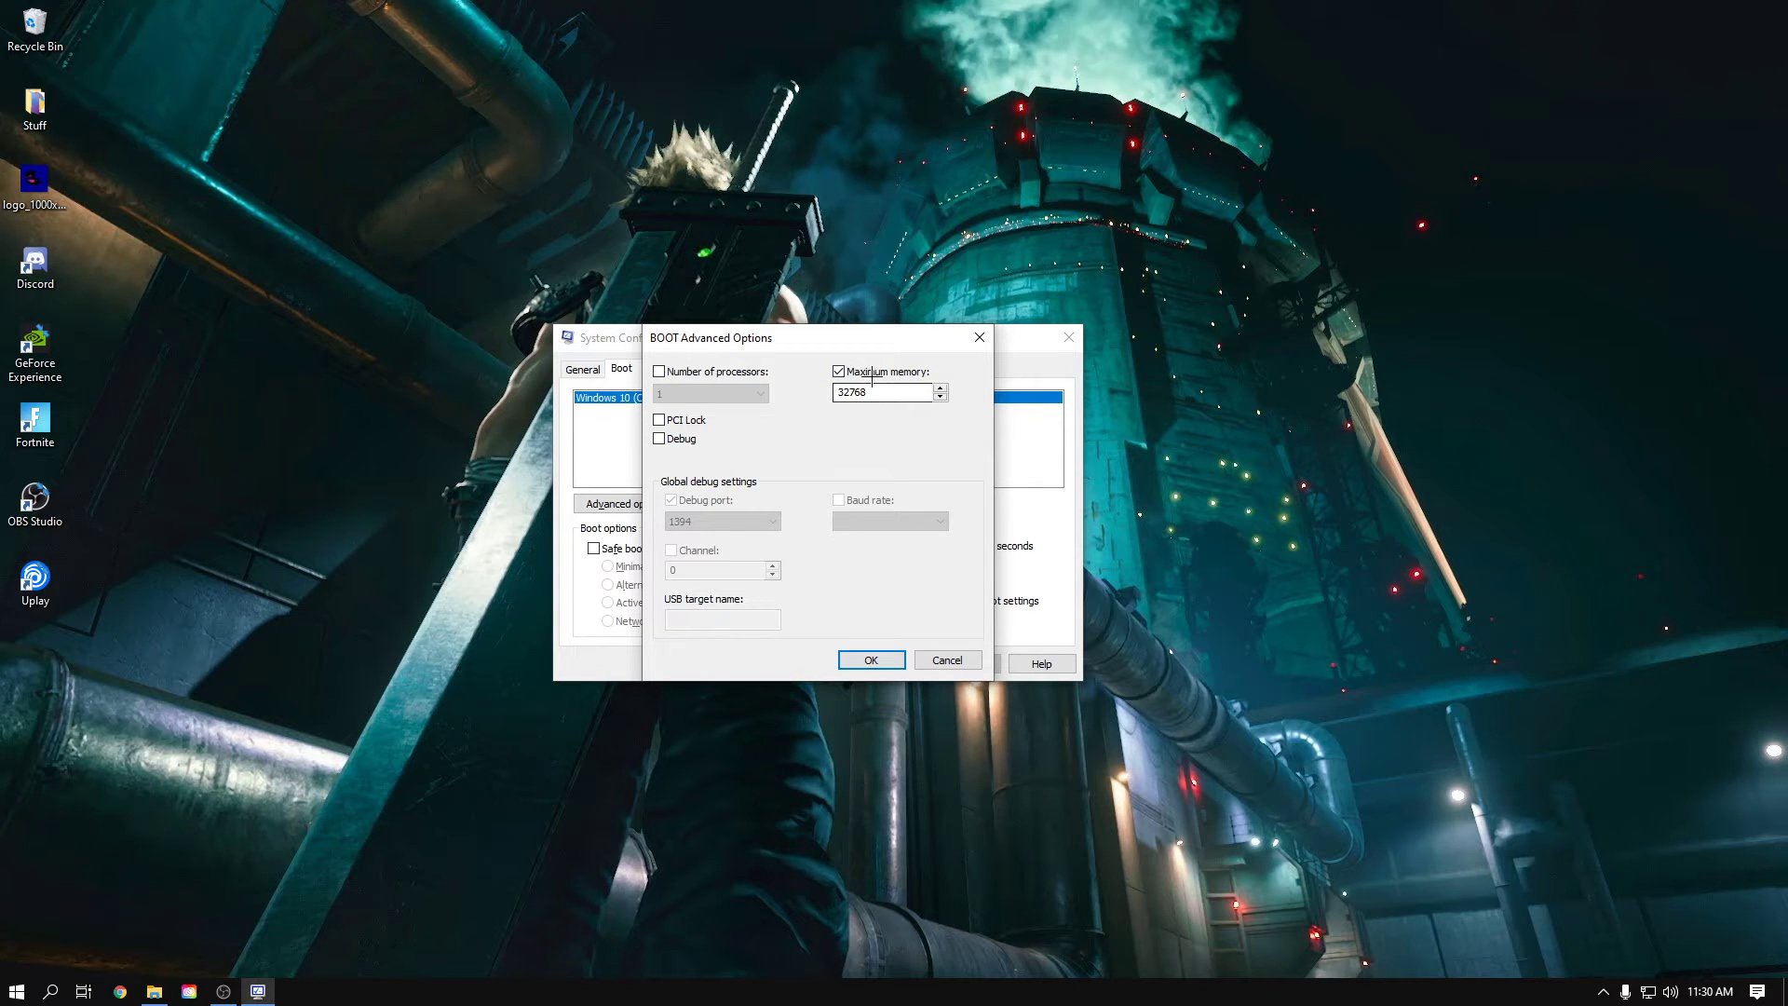
left_click(838, 371)
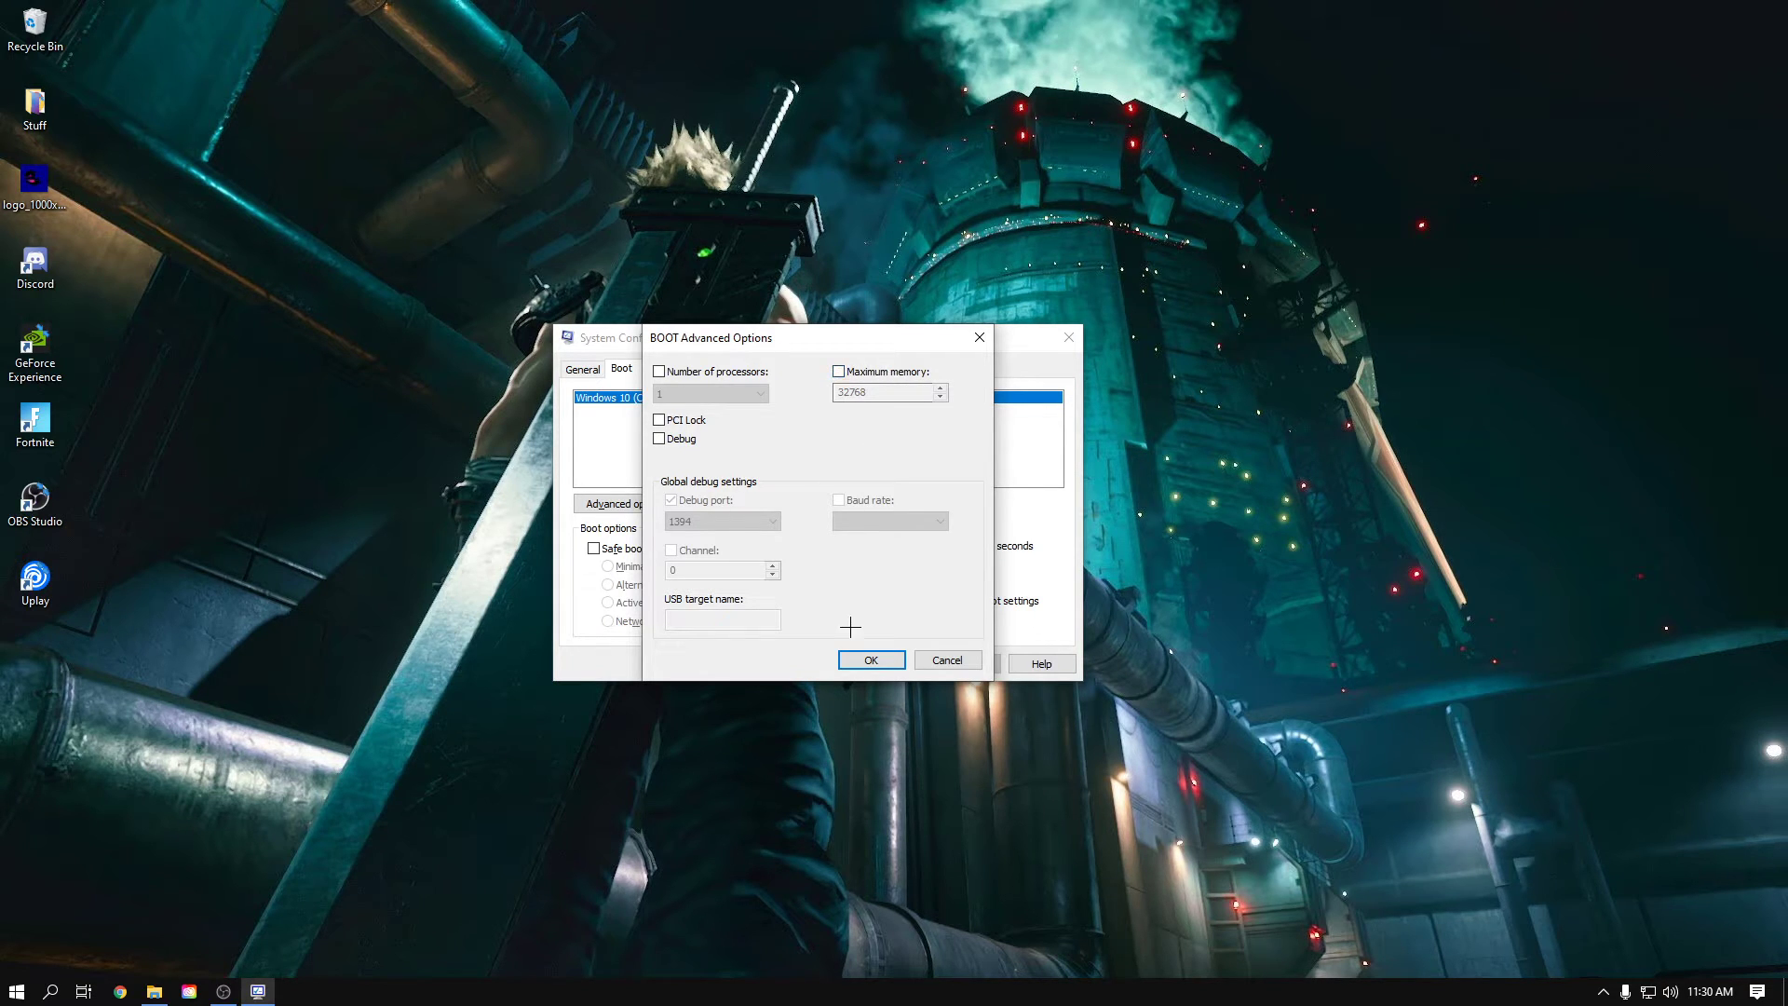
left_click(882, 372)
left_click(838, 371)
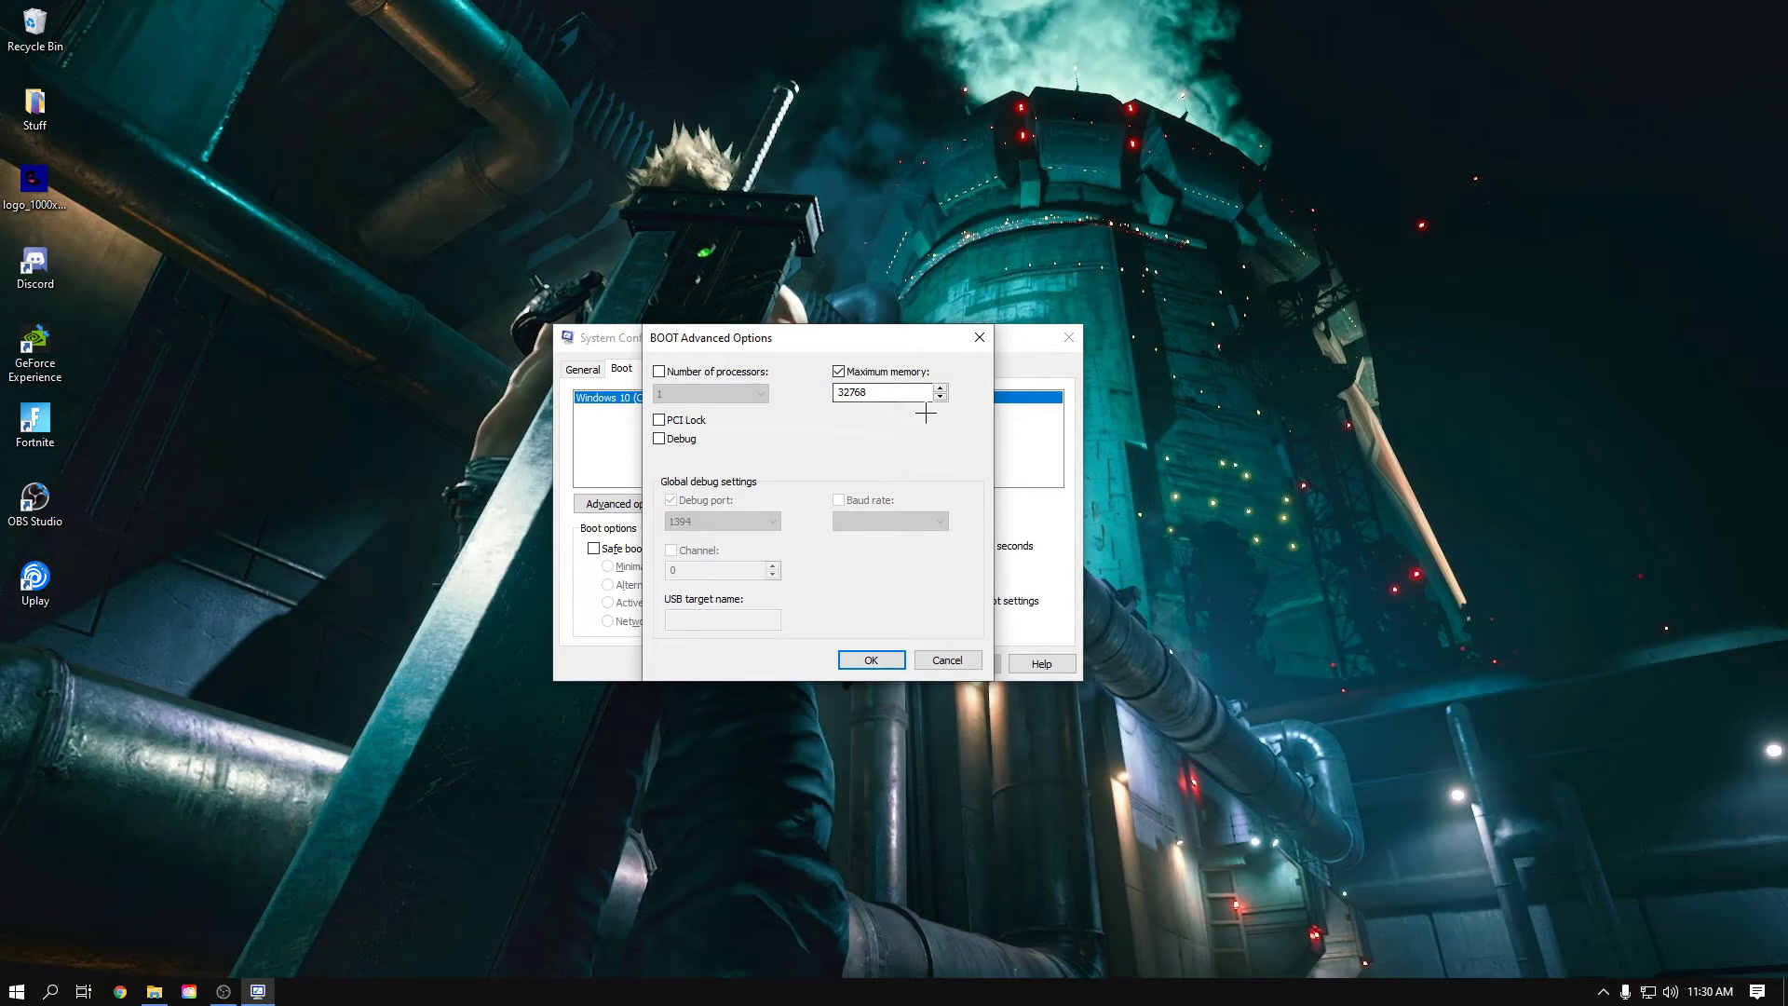
left_click(864, 371)
left_click(866, 372)
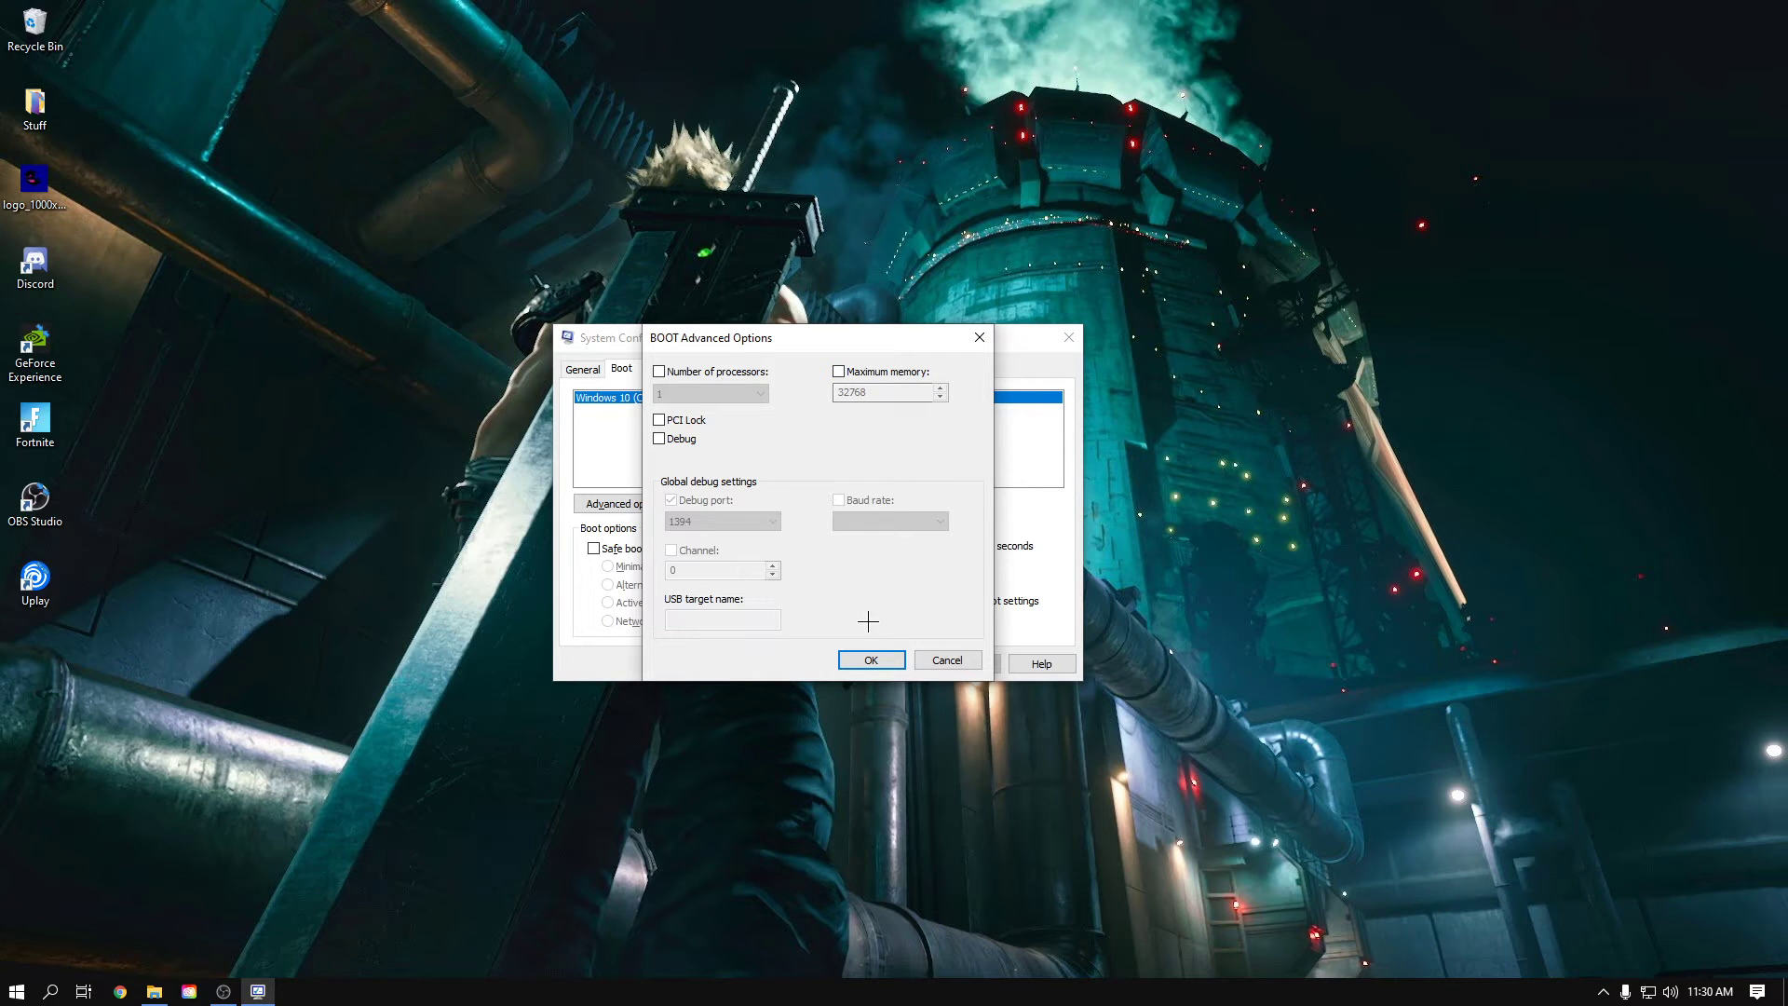
left_click(866, 658)
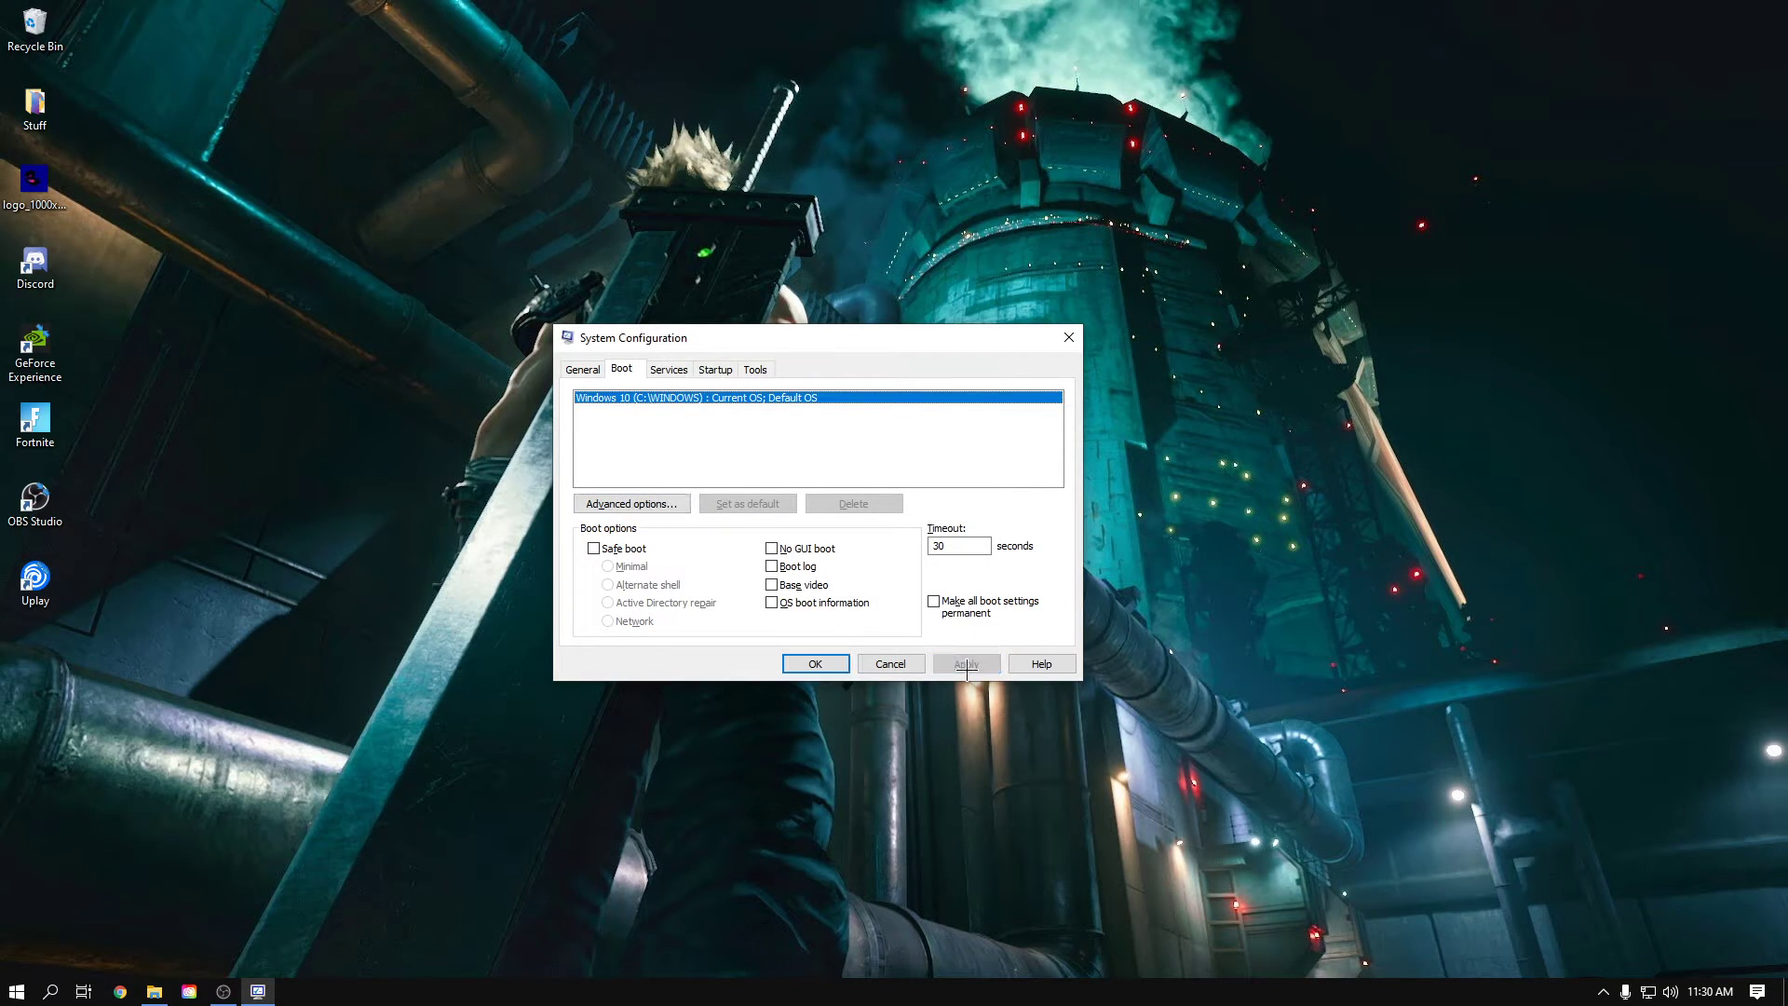
left_click(816, 663)
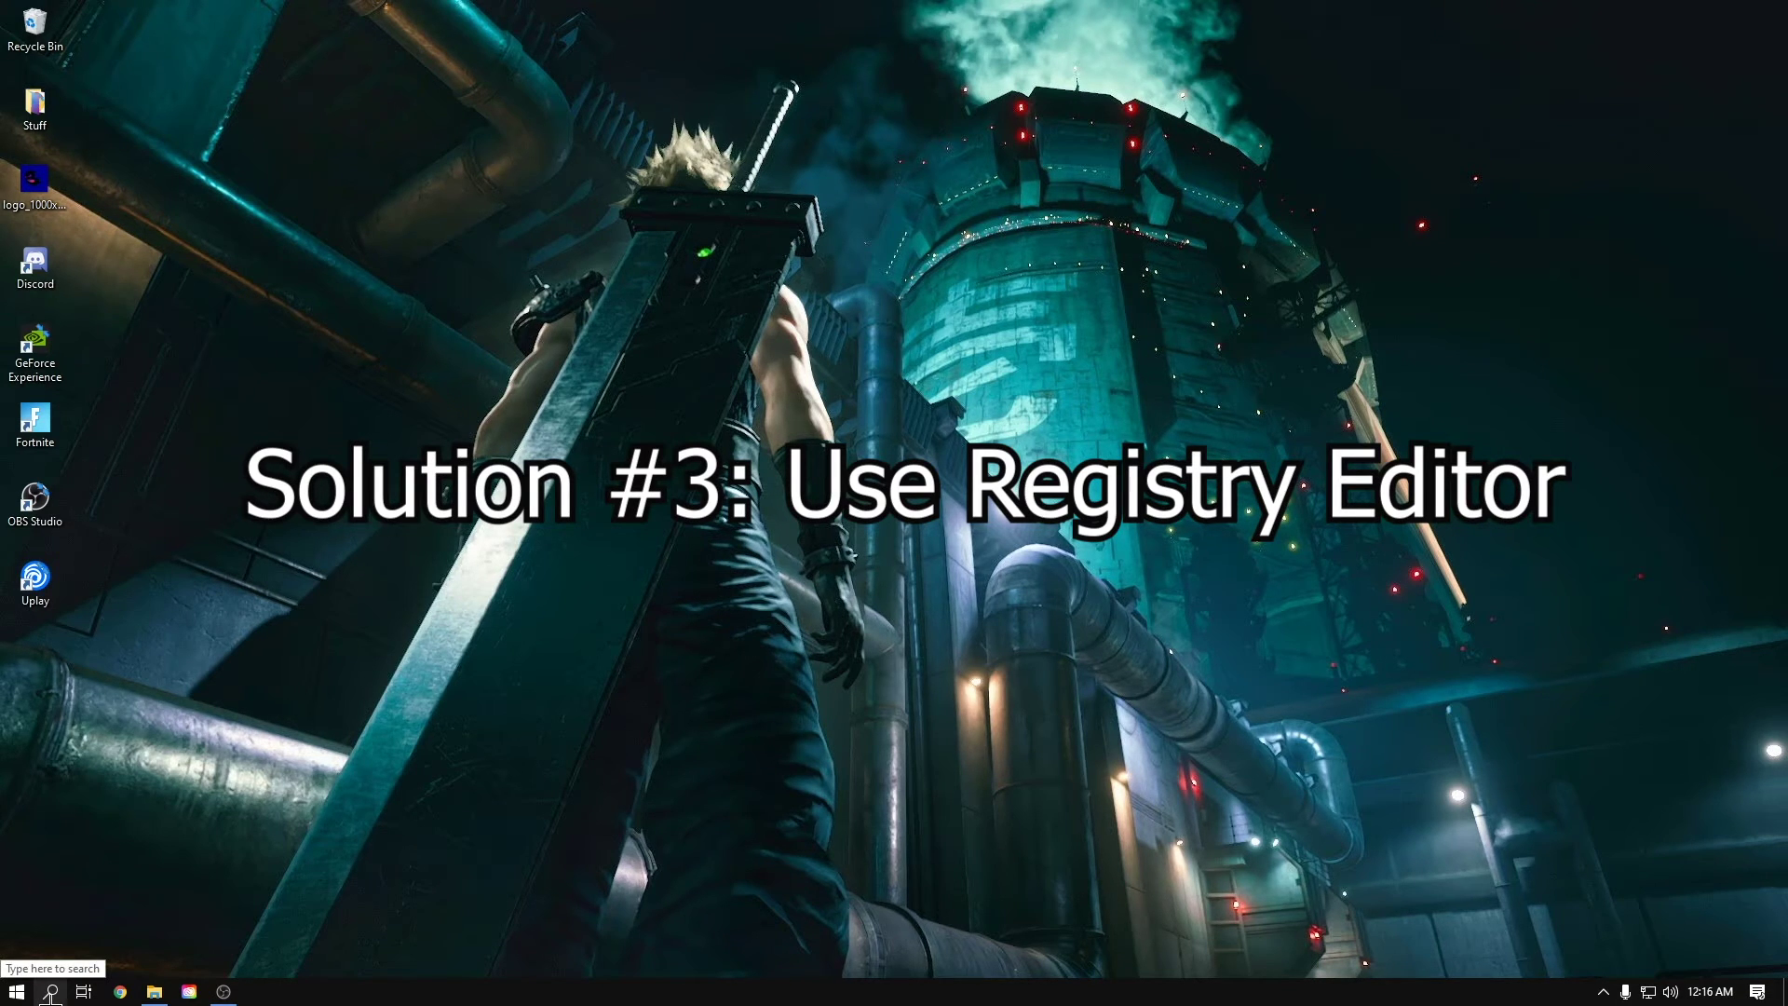
Search 'reg' to open Registry Editor at HKLM\...\Session Manager\Memory Management.
left_click(50, 993)
type("re")
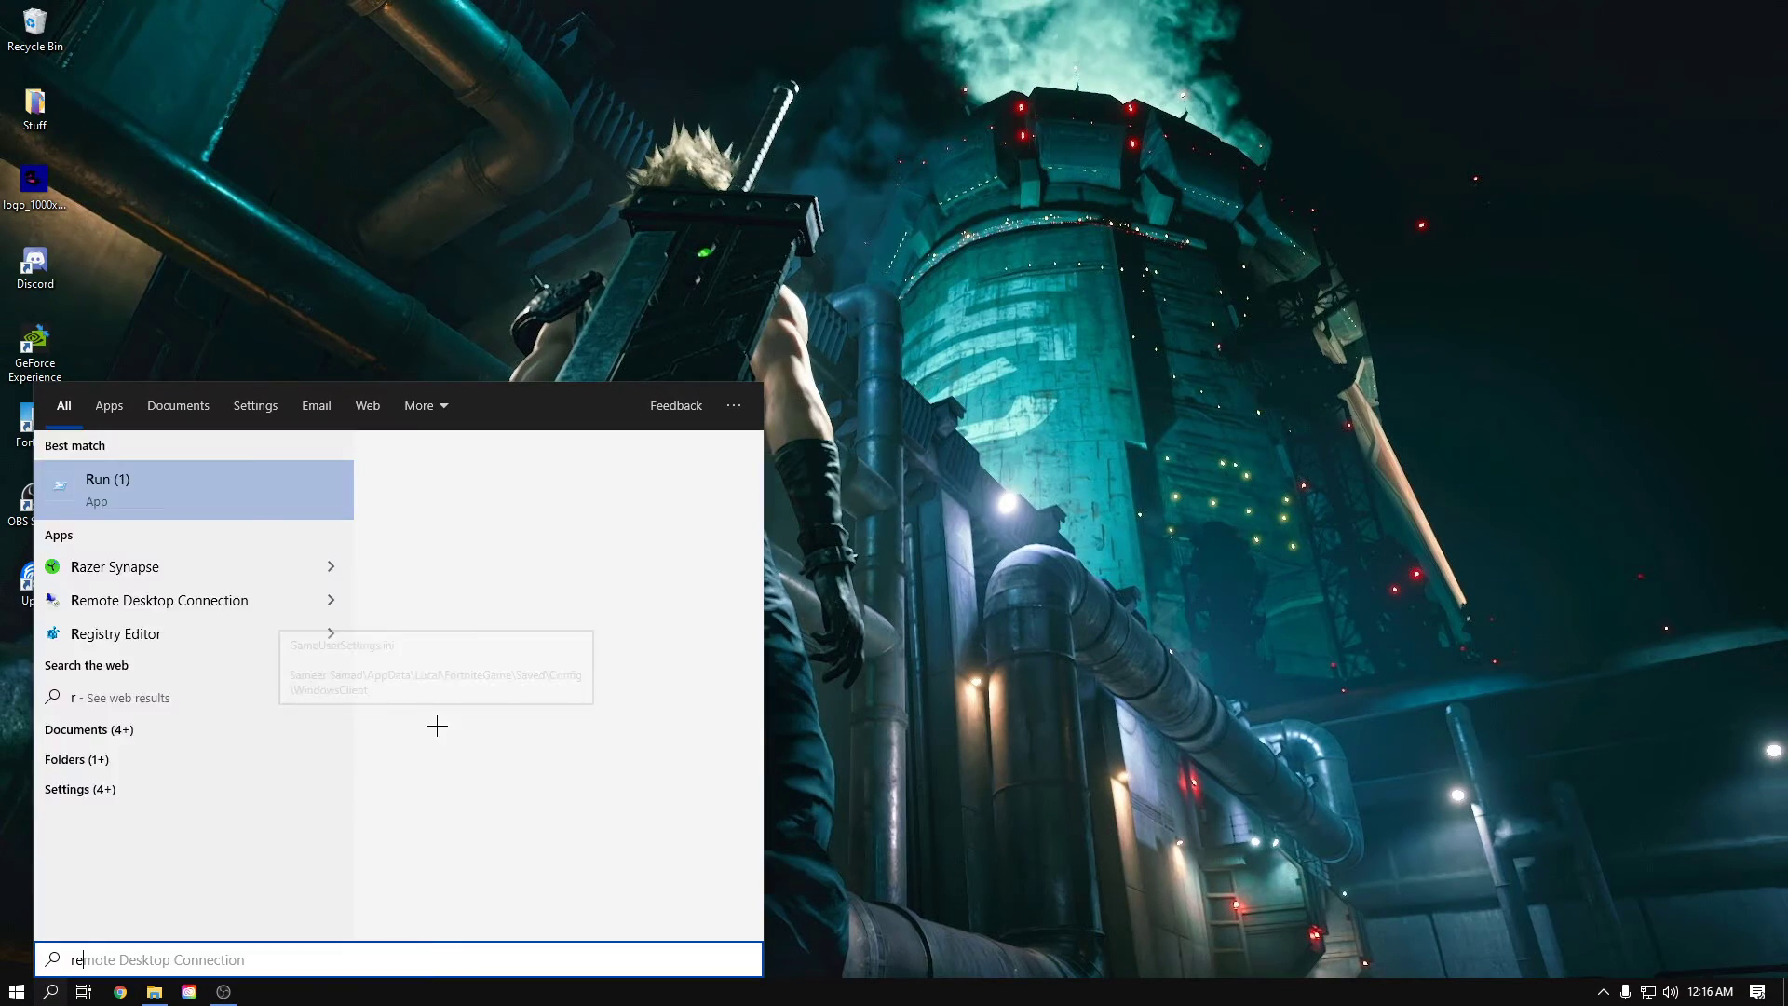
type("gg")
key("BackSpace")
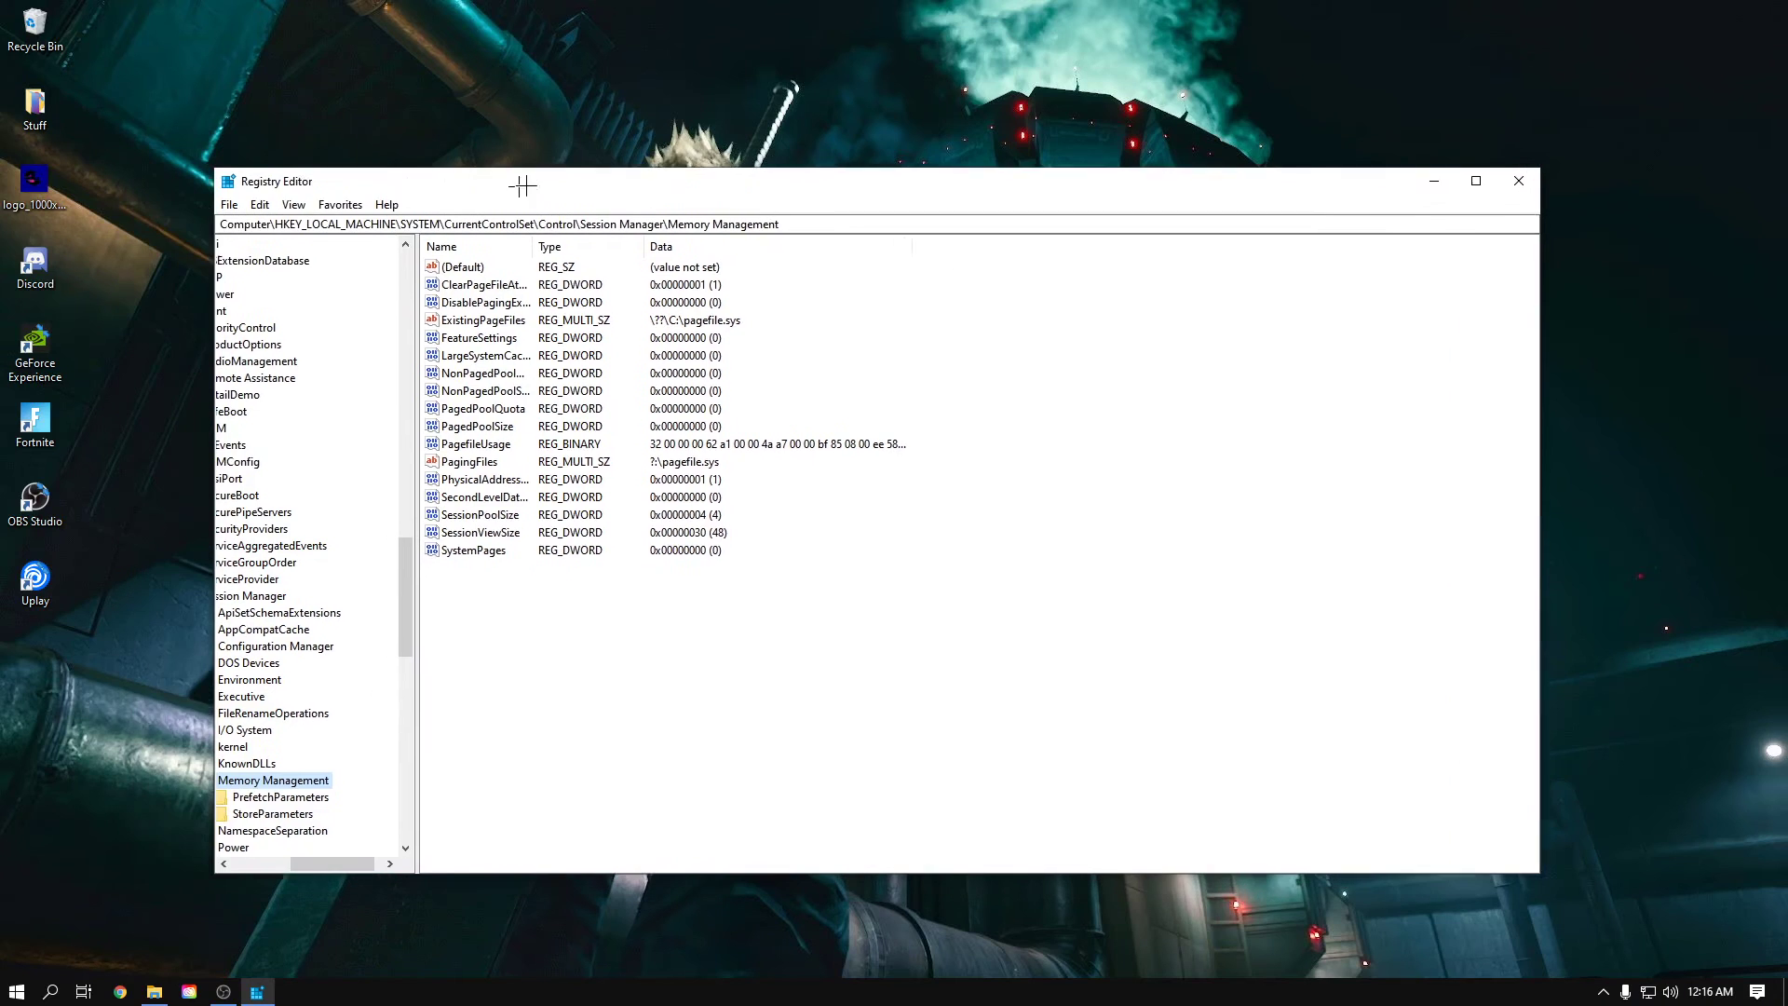
left_click_drag(354, 861, 270, 861)
left_click(248, 201)
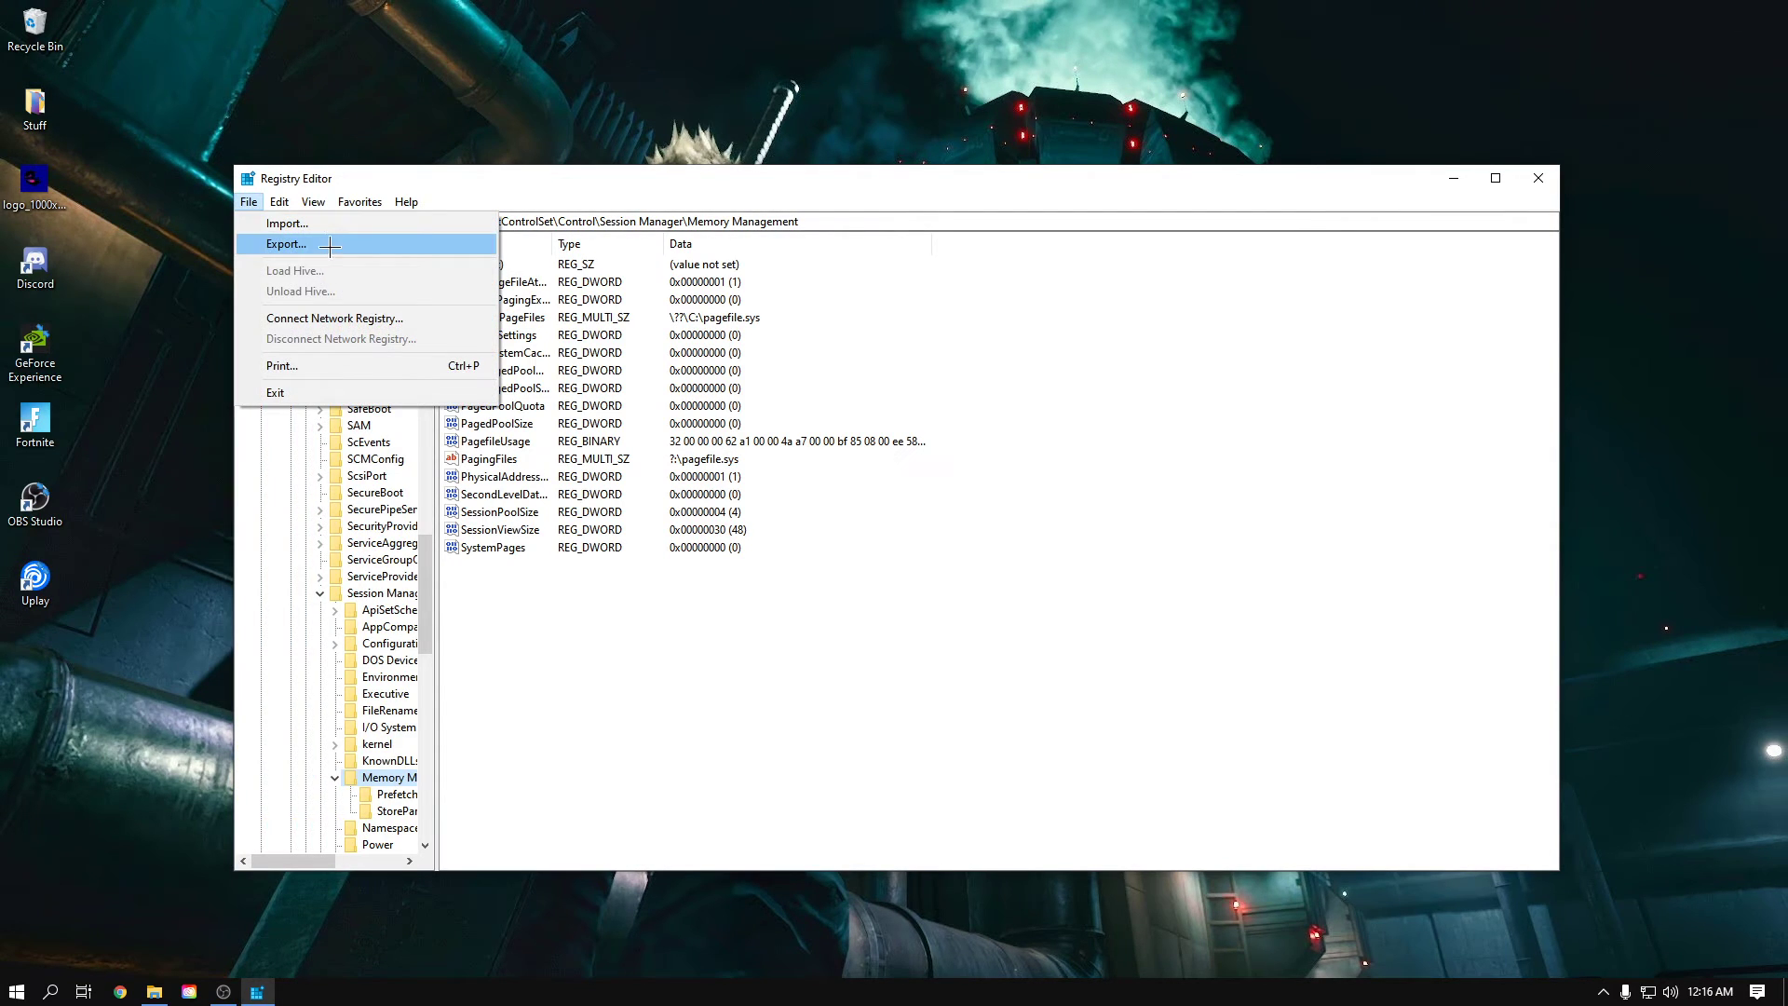
left_click(329, 245)
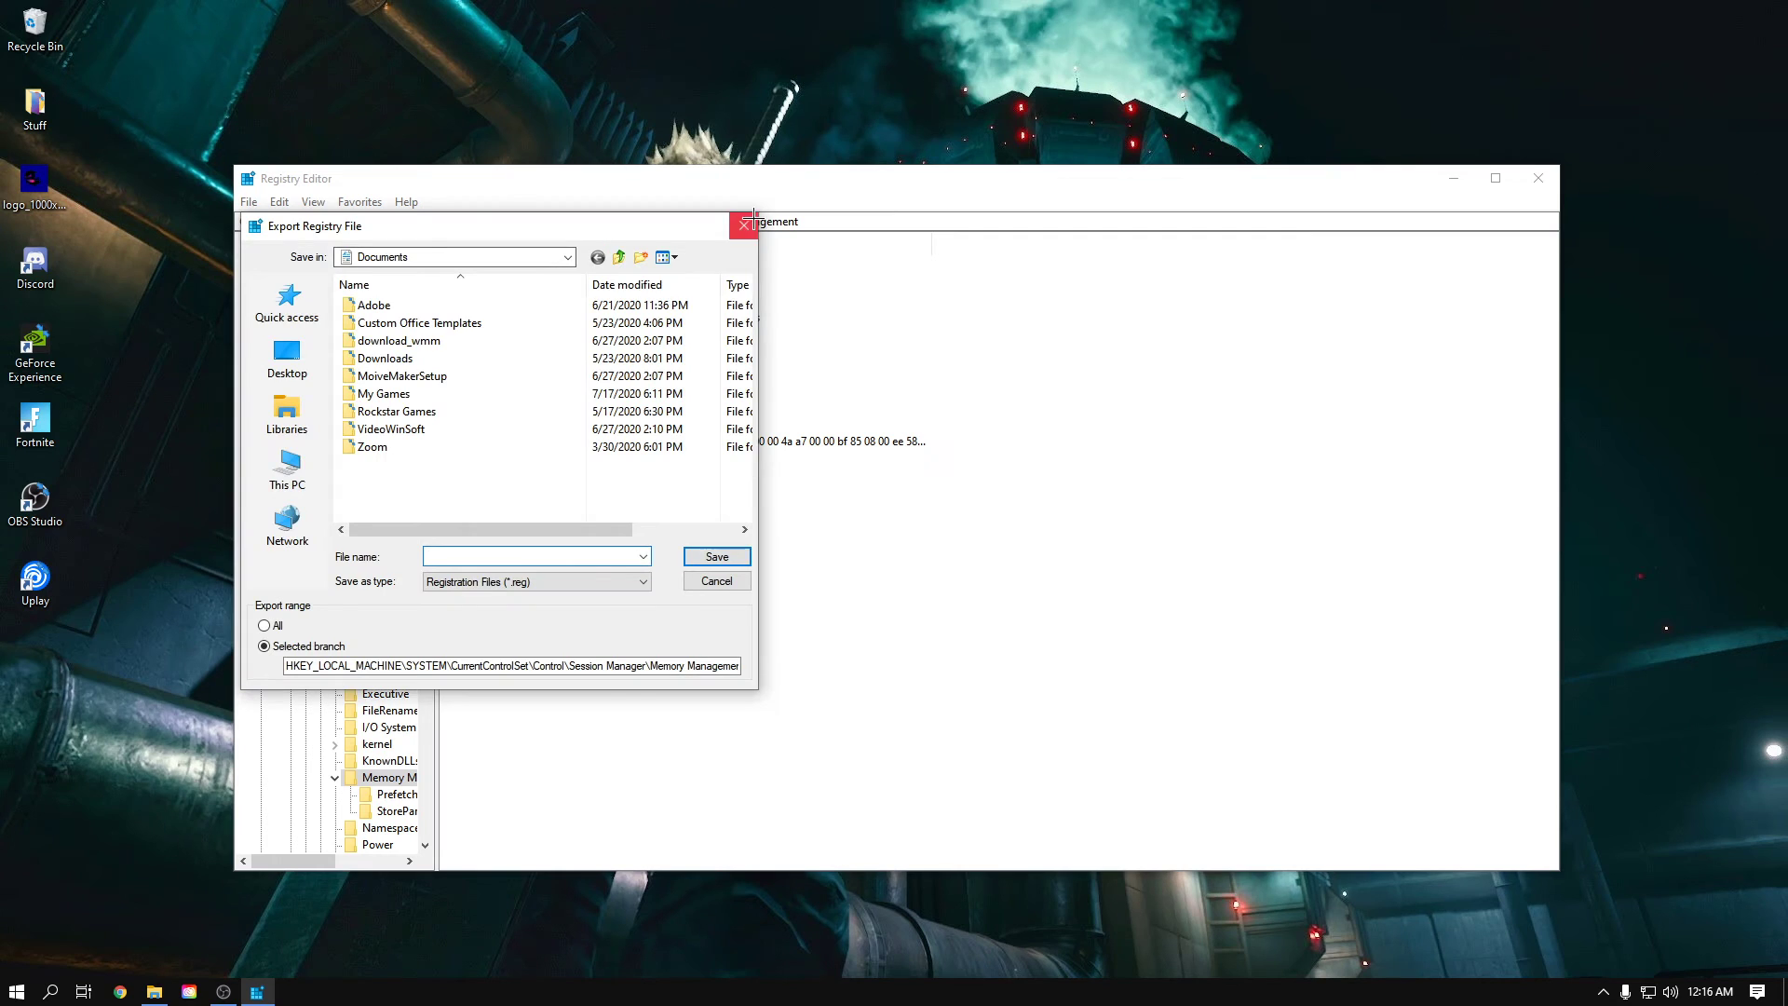
key("Escape")
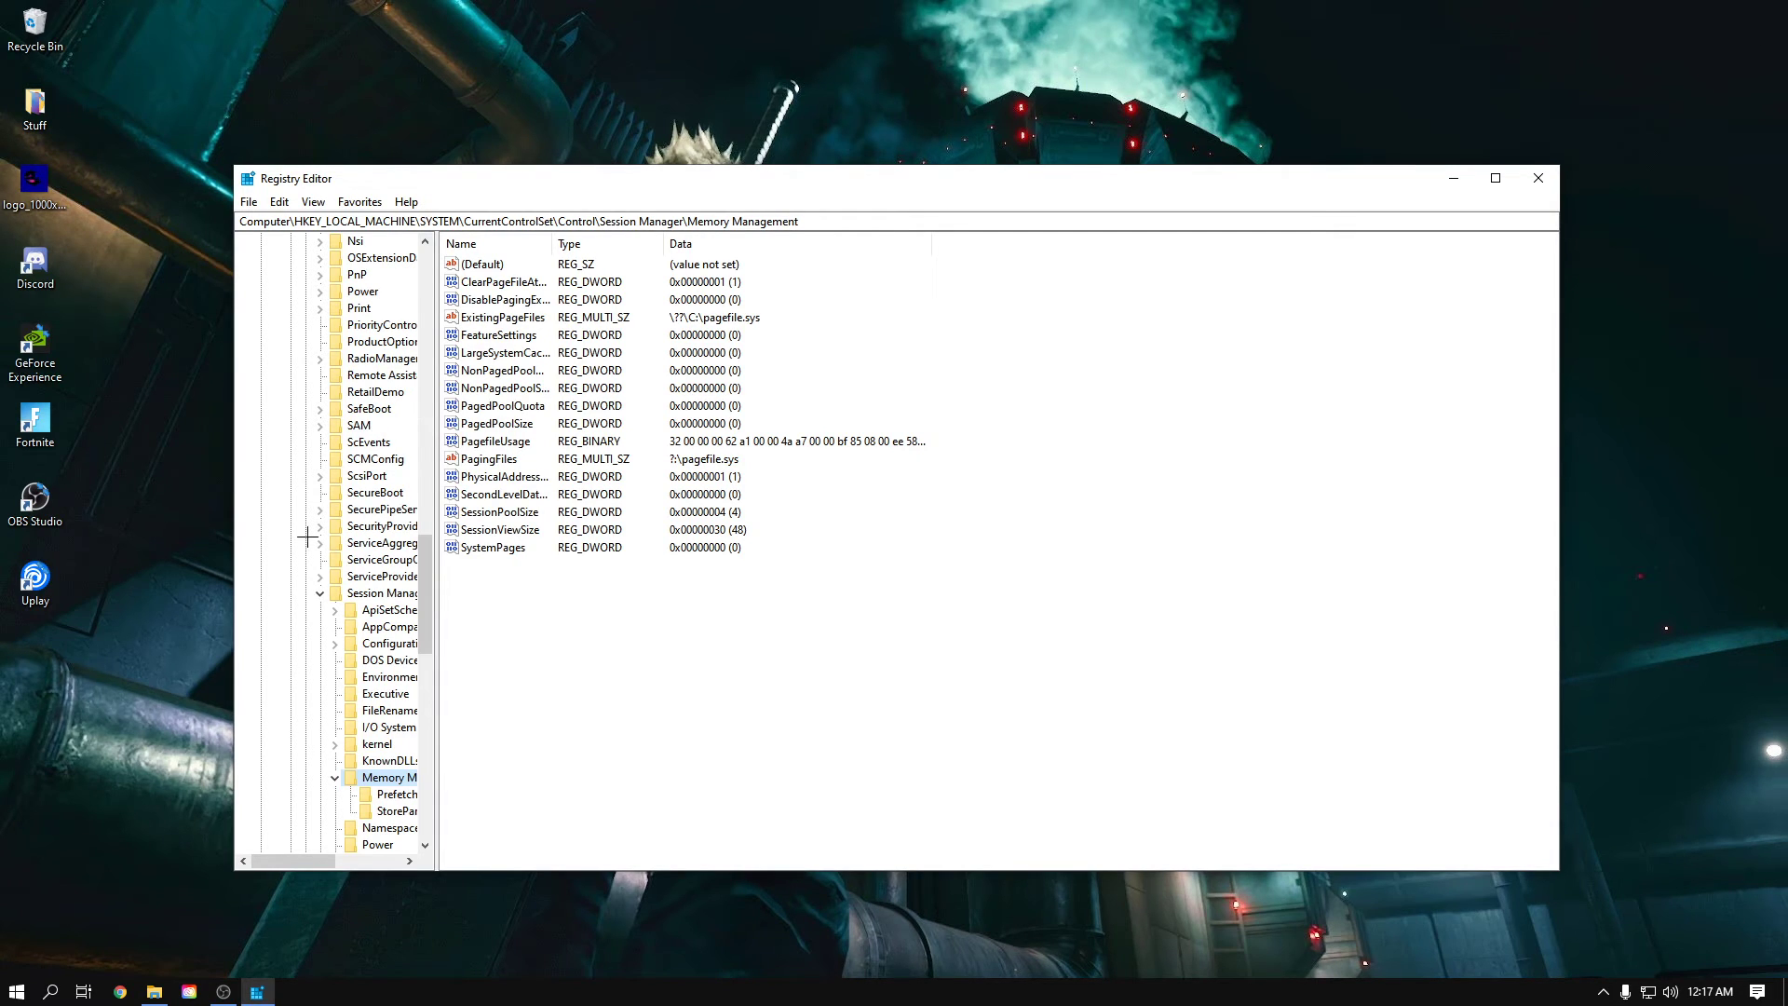
scroll(306, 536, "up", 20)
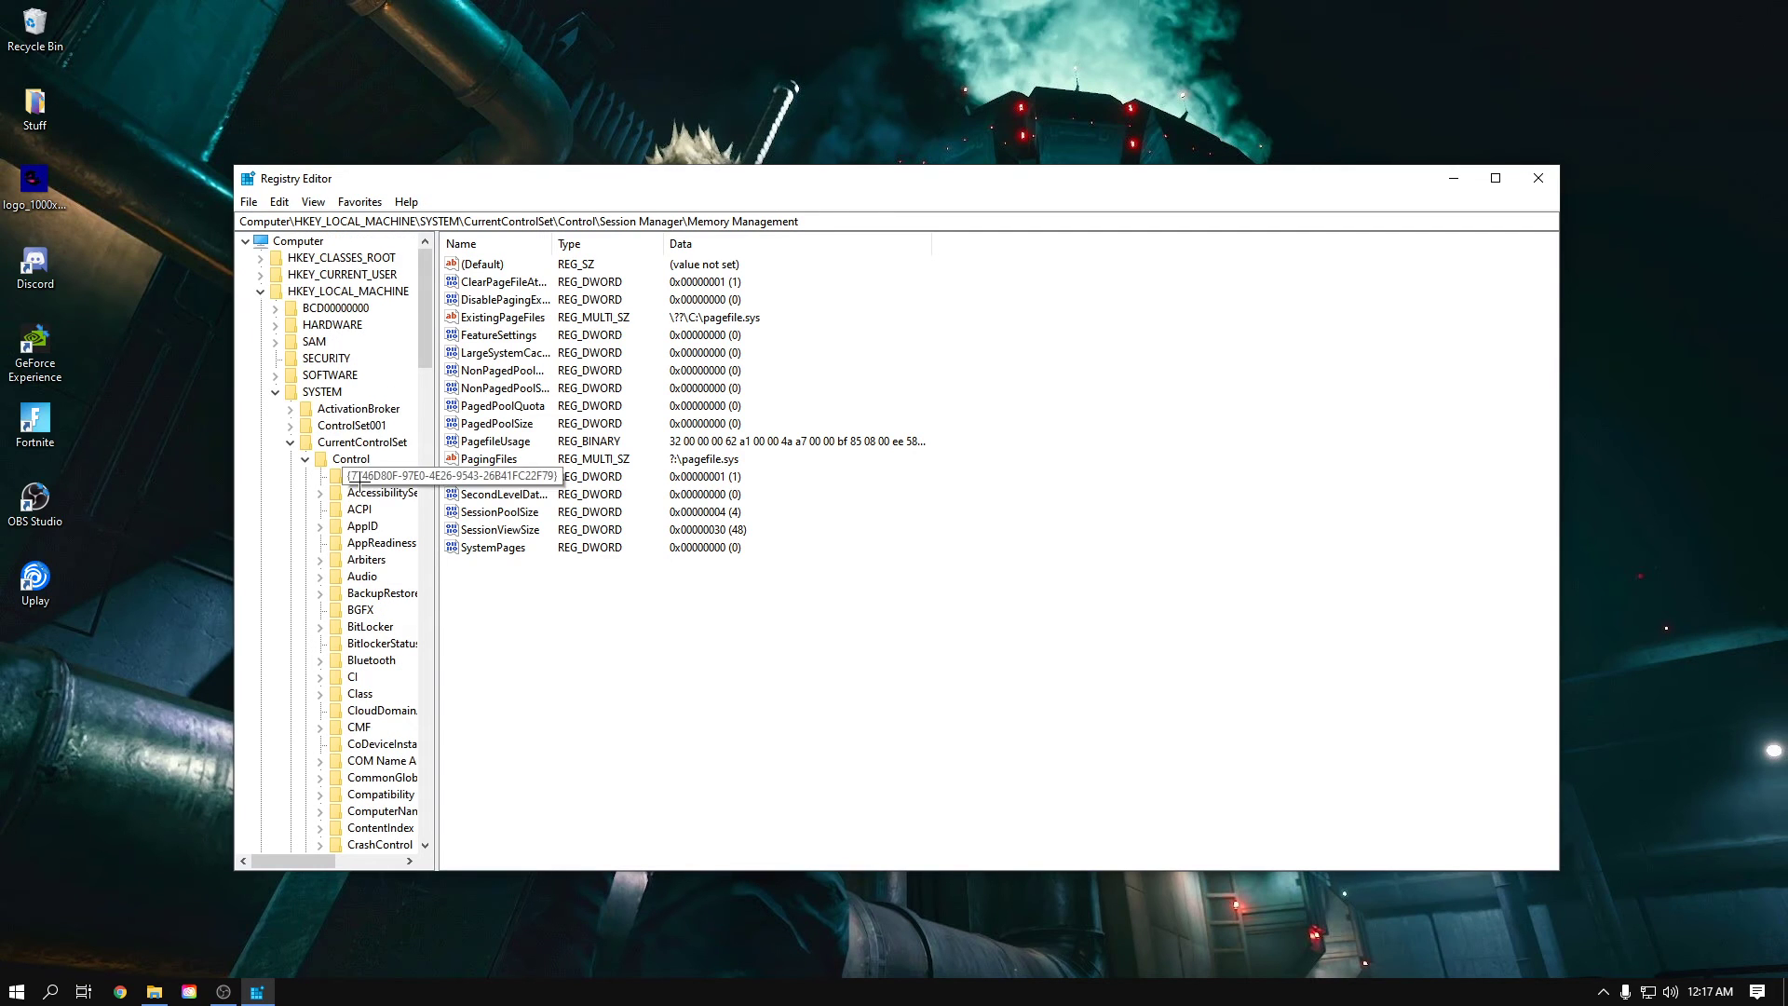
left_click(324, 291)
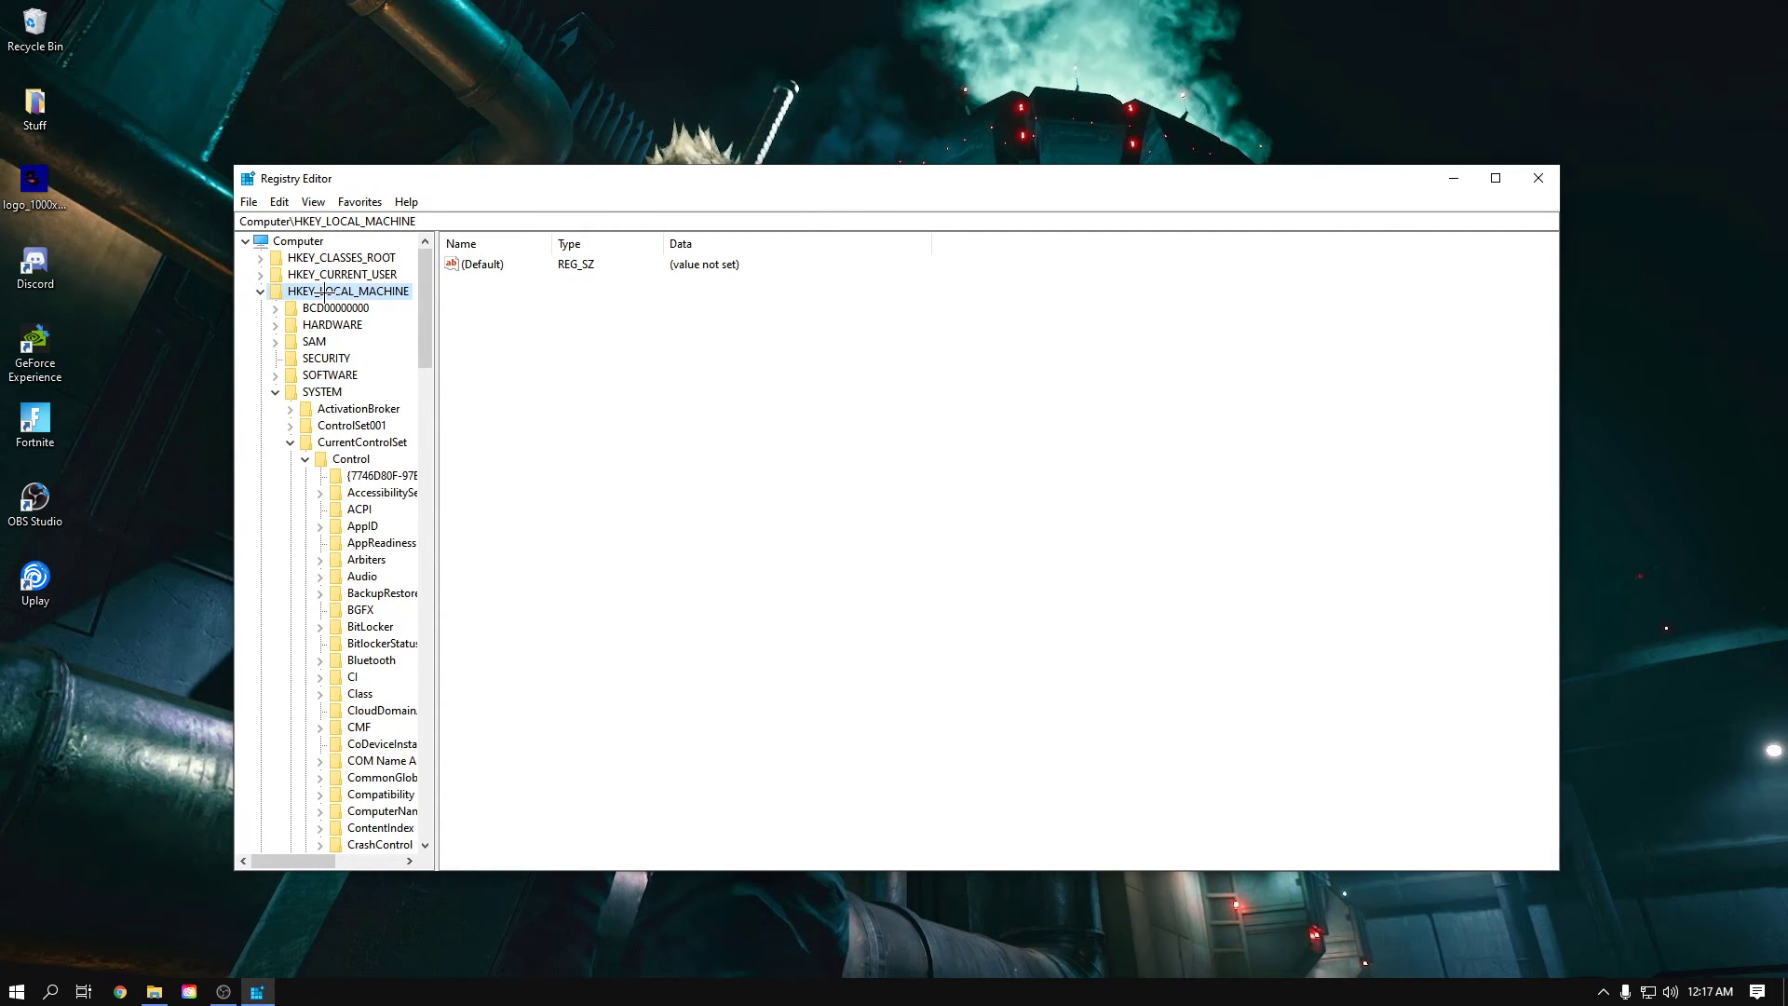
left_click(344, 426)
left_click(350, 442)
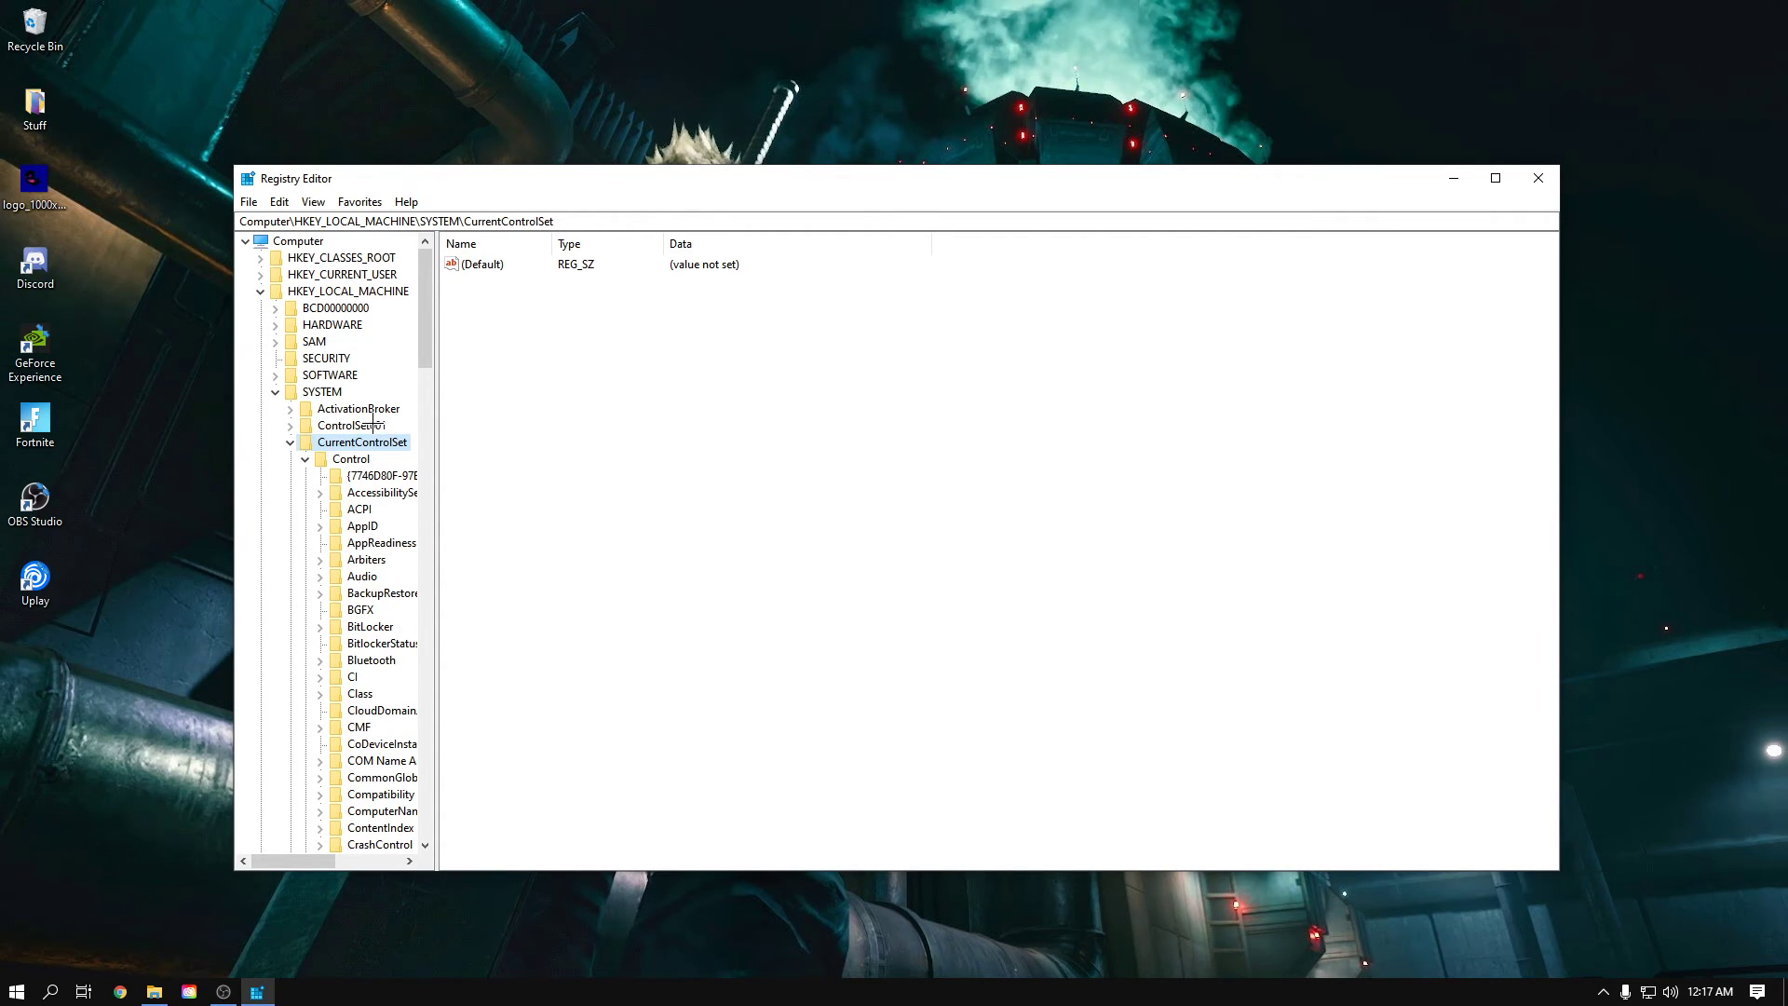
scroll(320, 475, "down", 1)
scroll(321, 475, "down", 20)
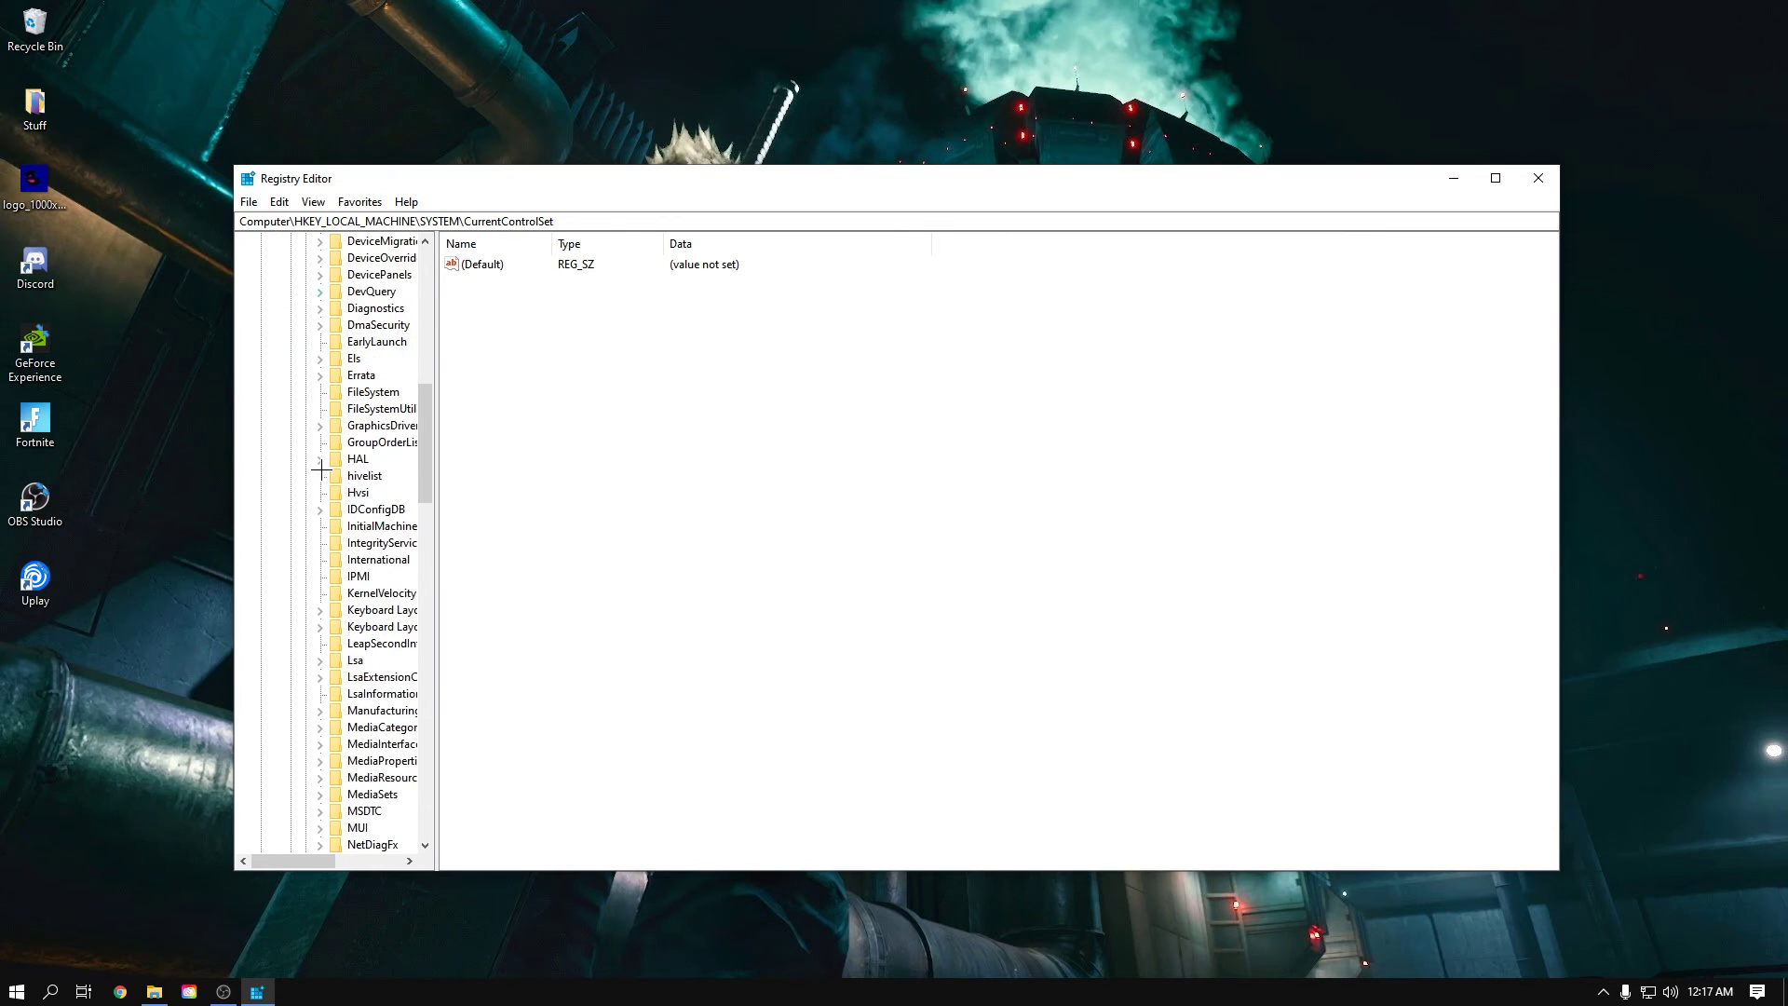
scroll(320, 470, "down", 1)
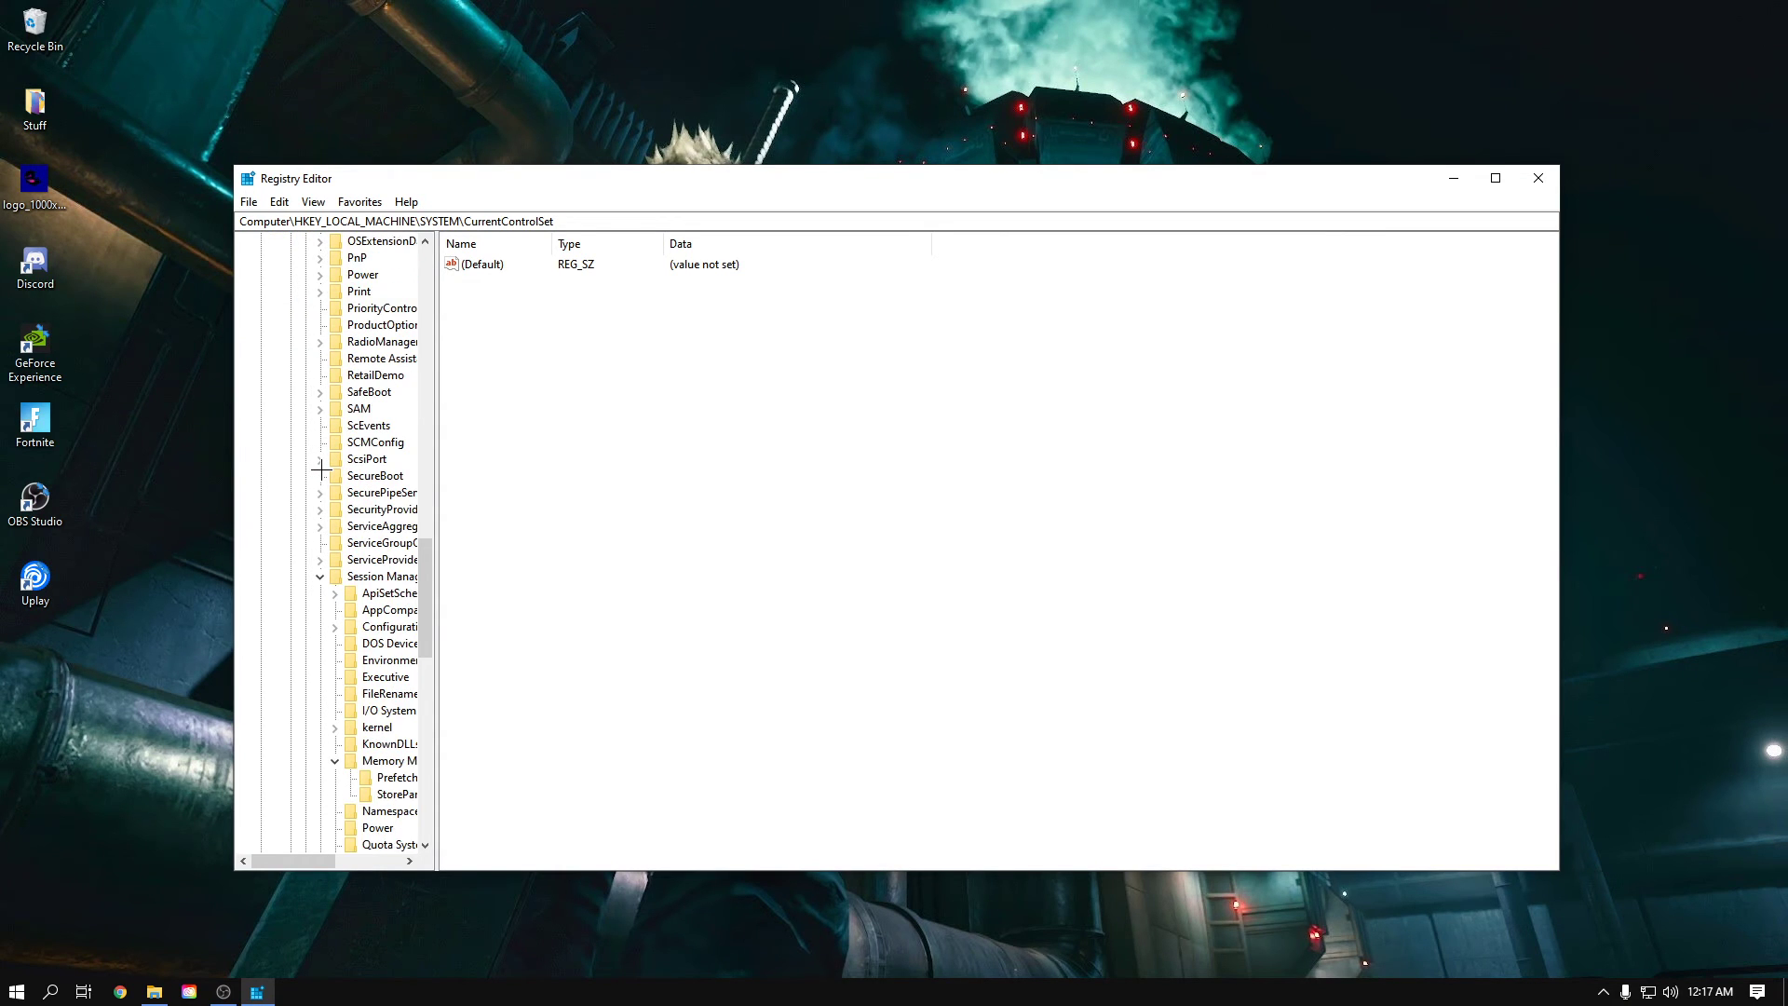
left_click_drag(317, 857, 340, 857)
left_click(359, 576)
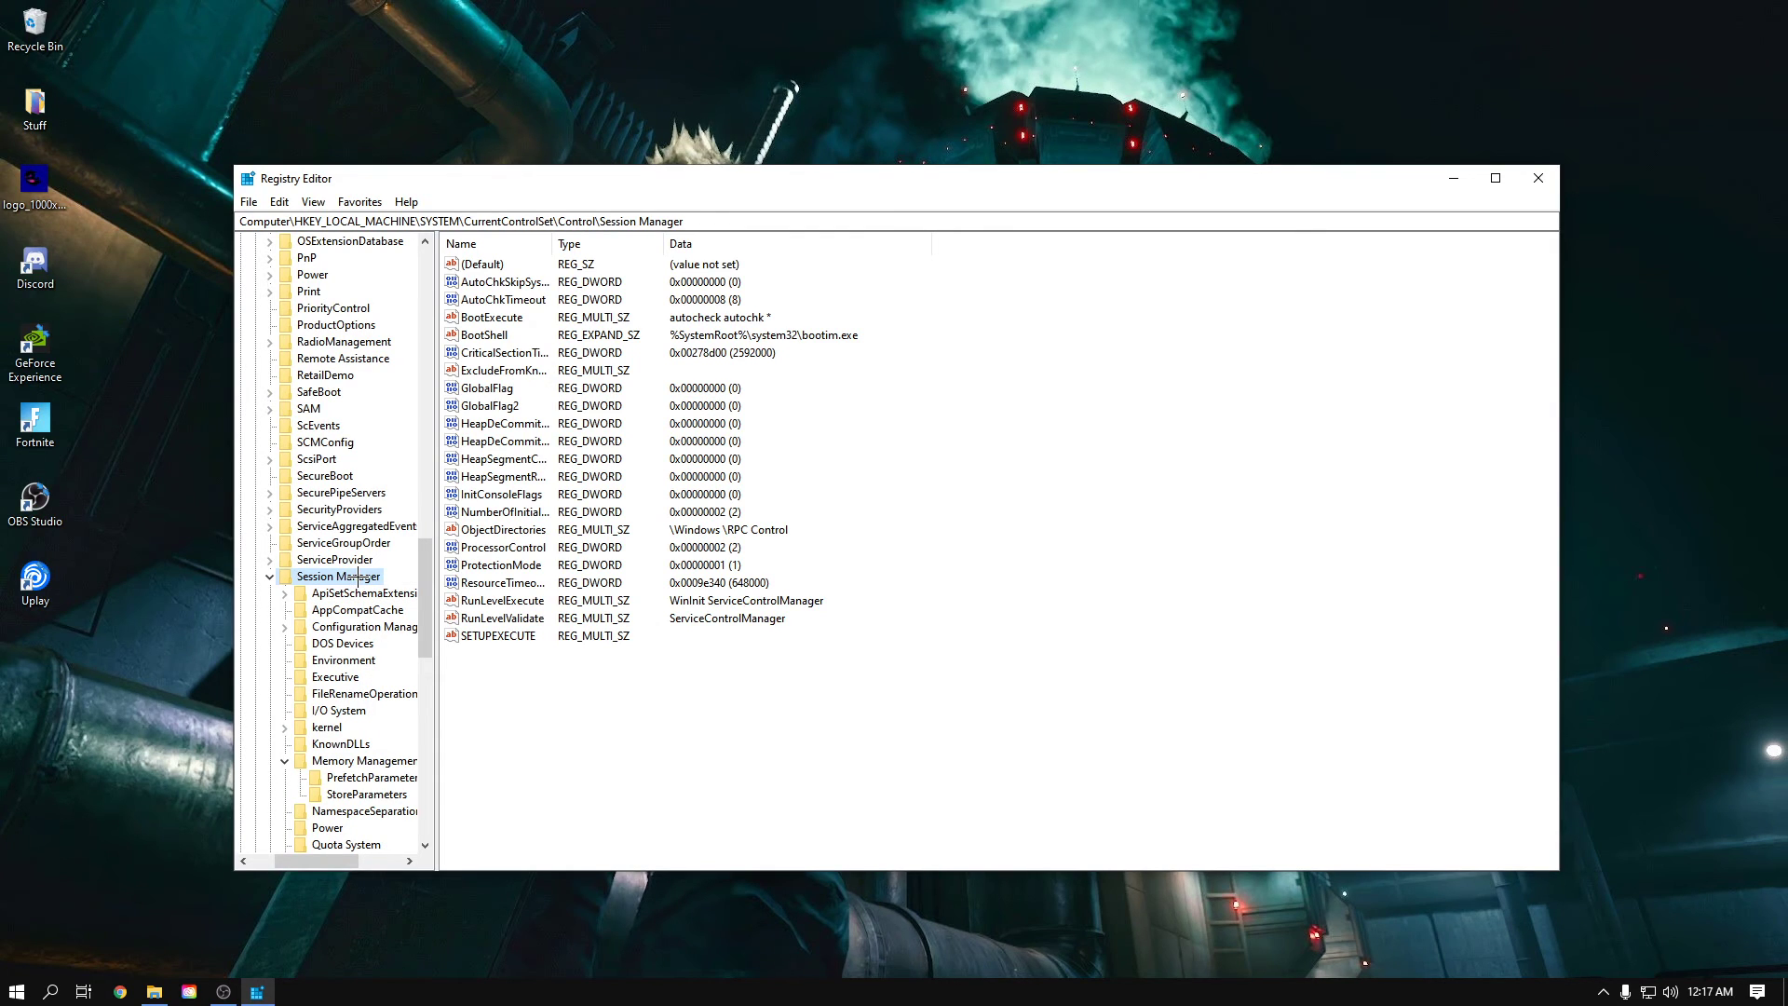
scroll(358, 577, "down", 2)
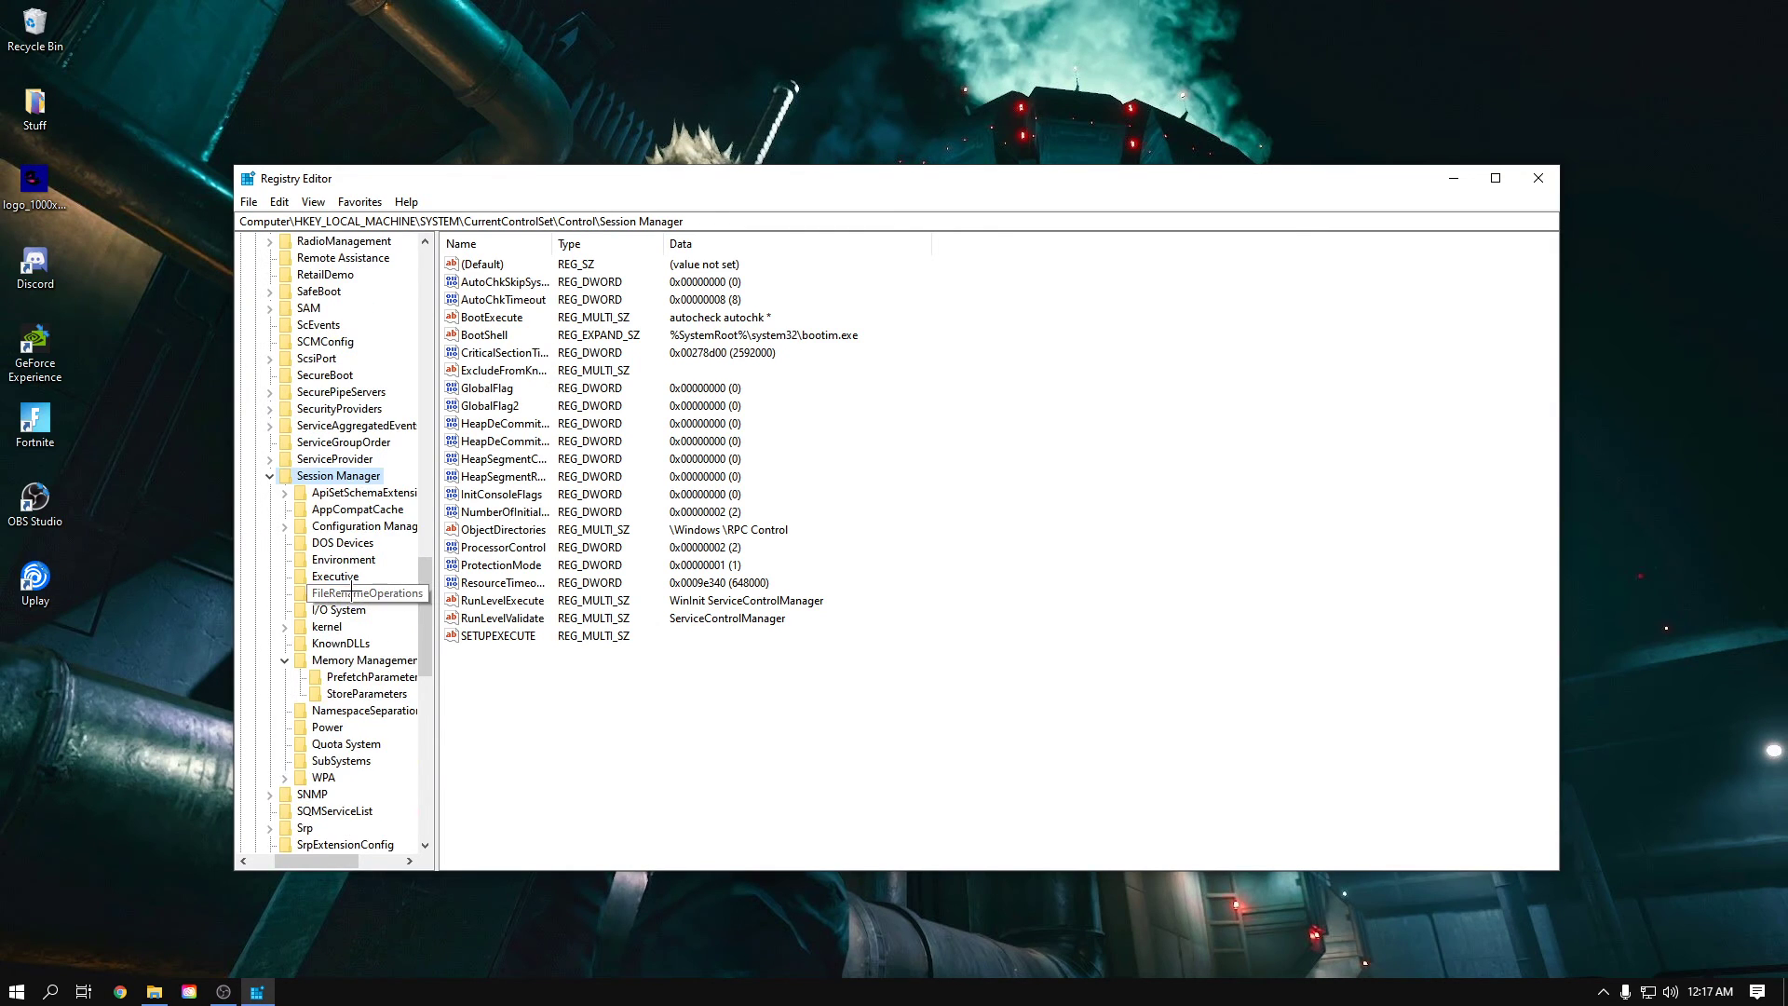
left_click(380, 660)
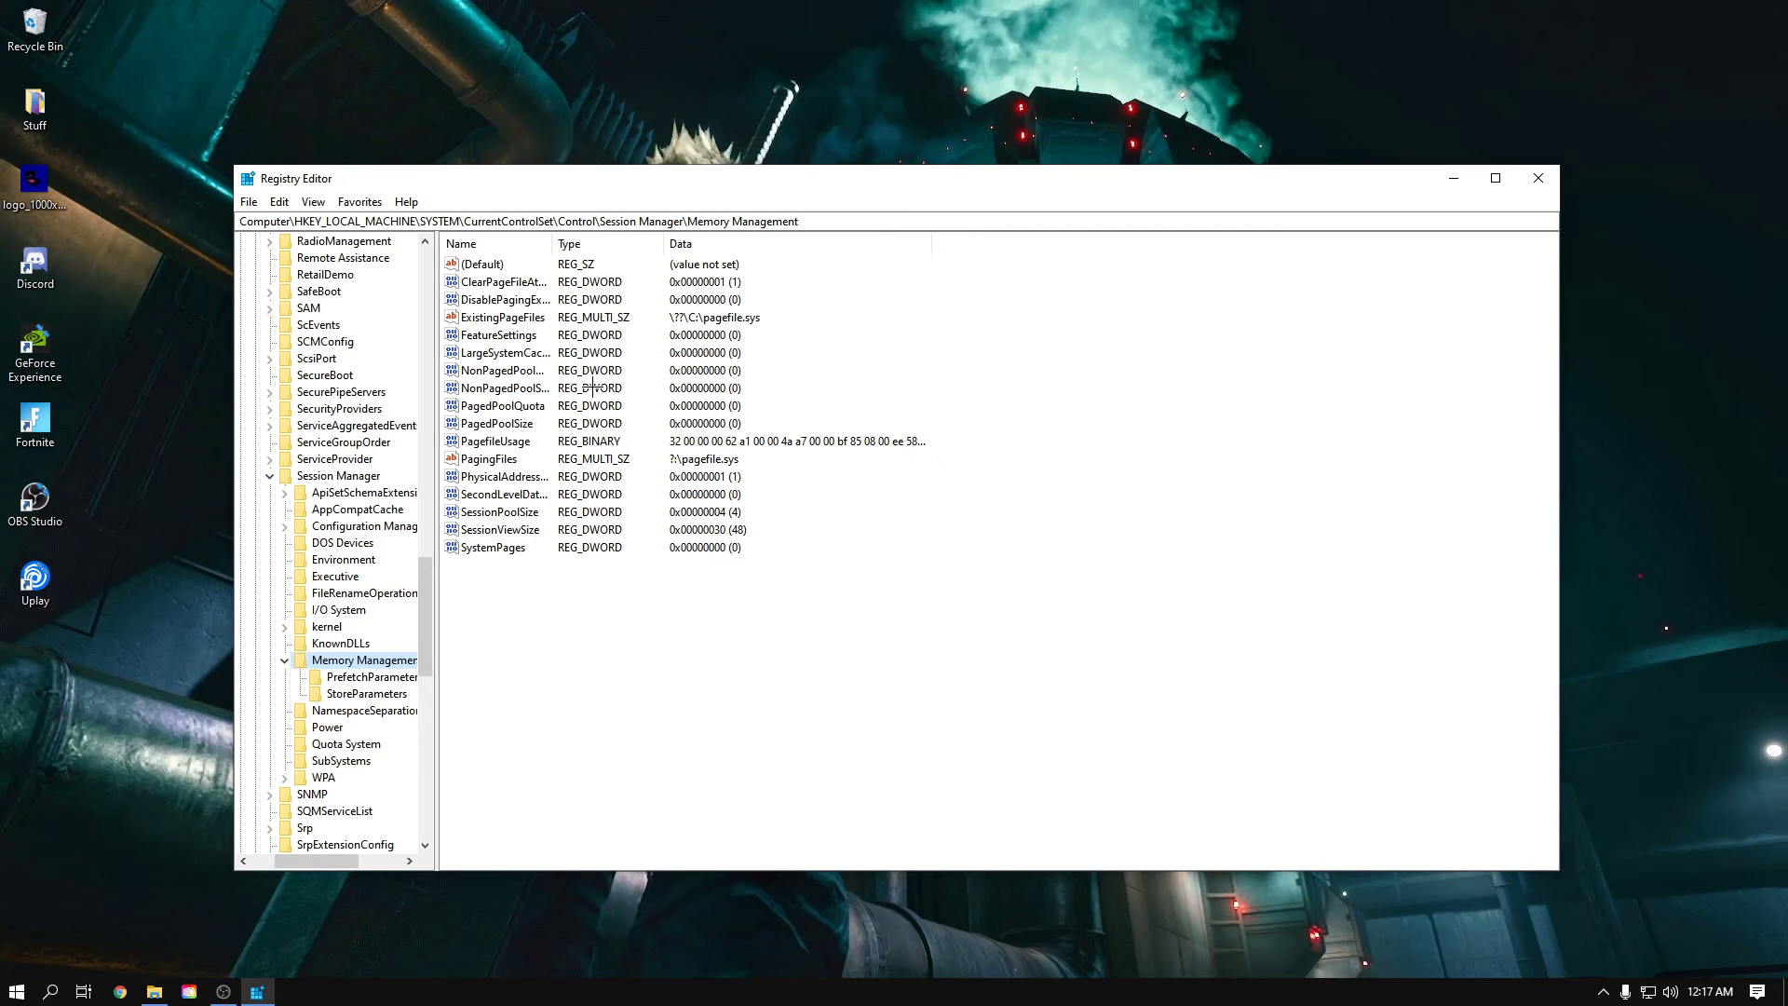
double_click(509, 284)
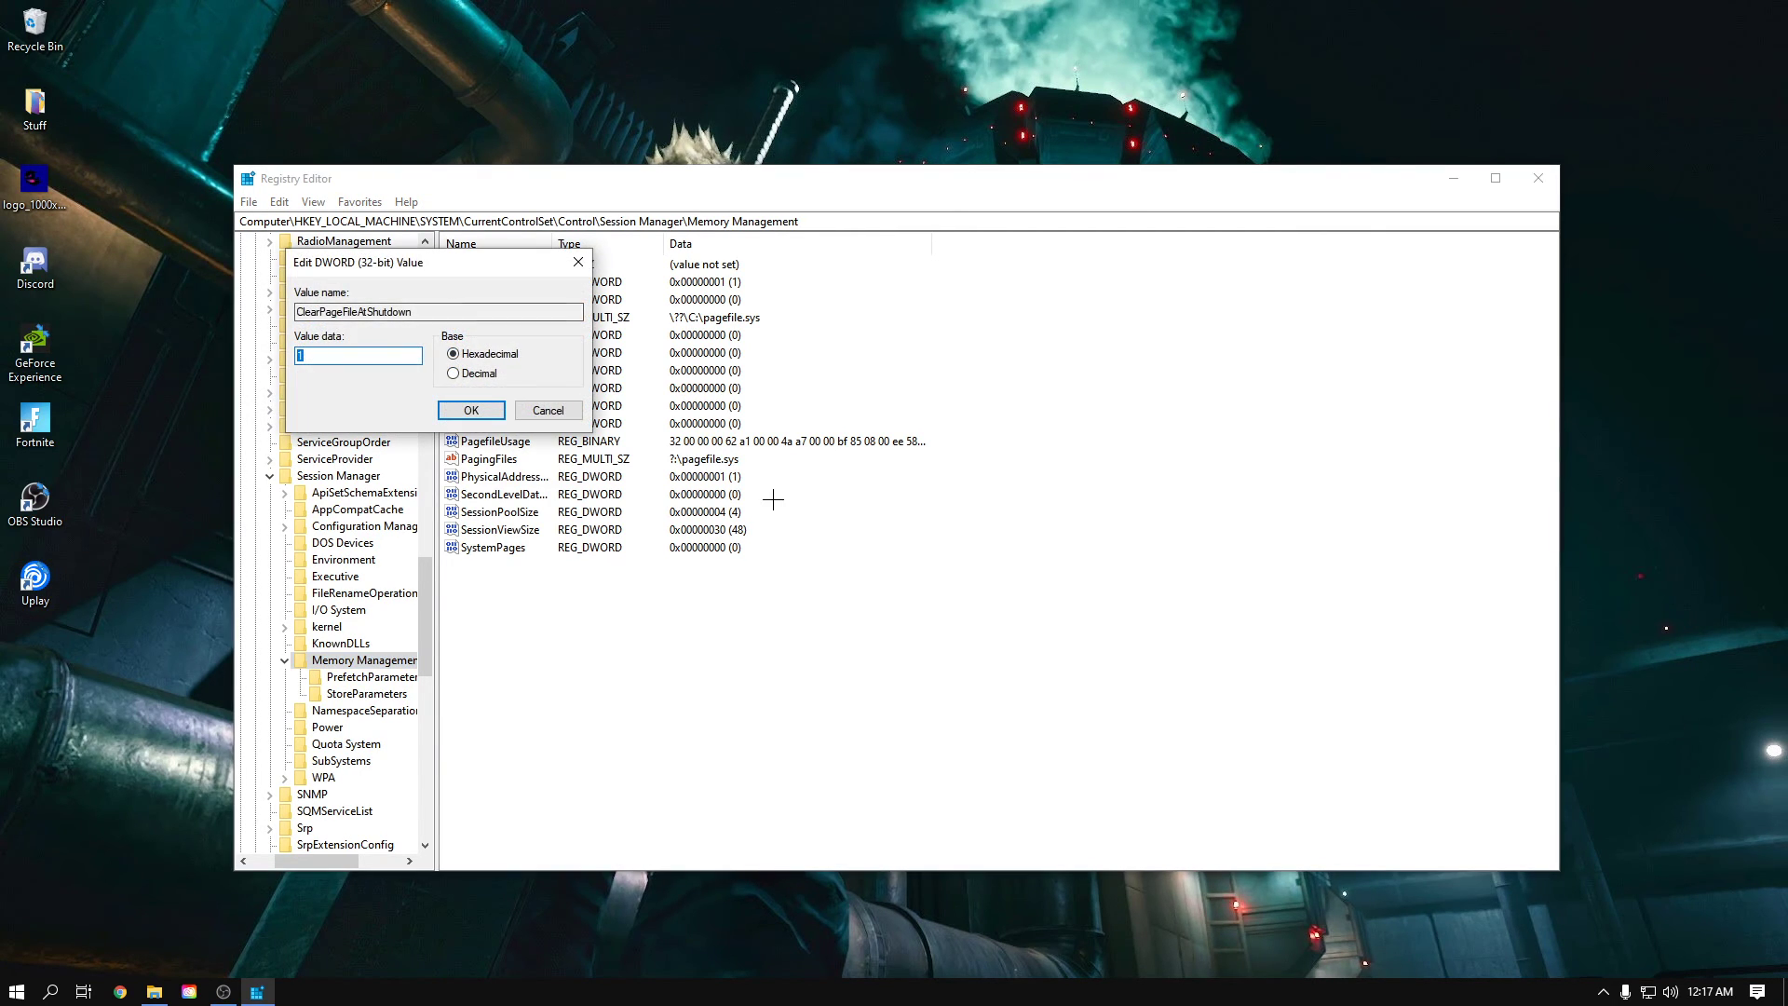
left_click(345, 357)
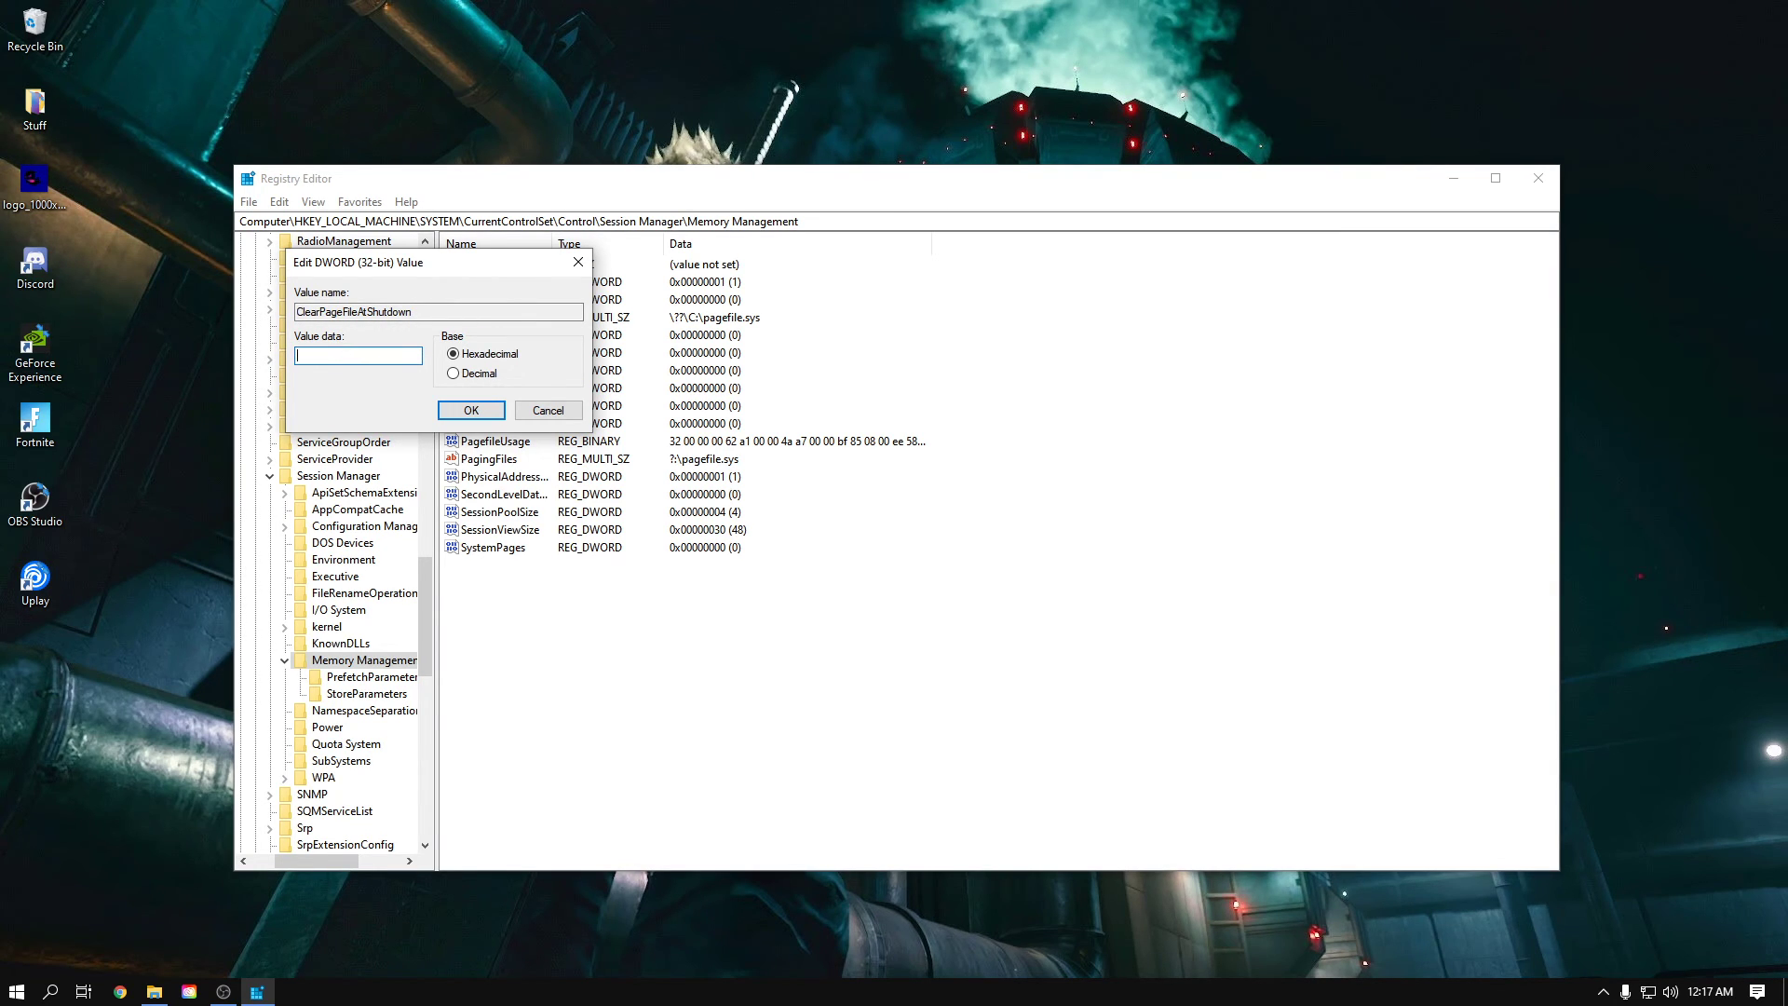
left_click(479, 411)
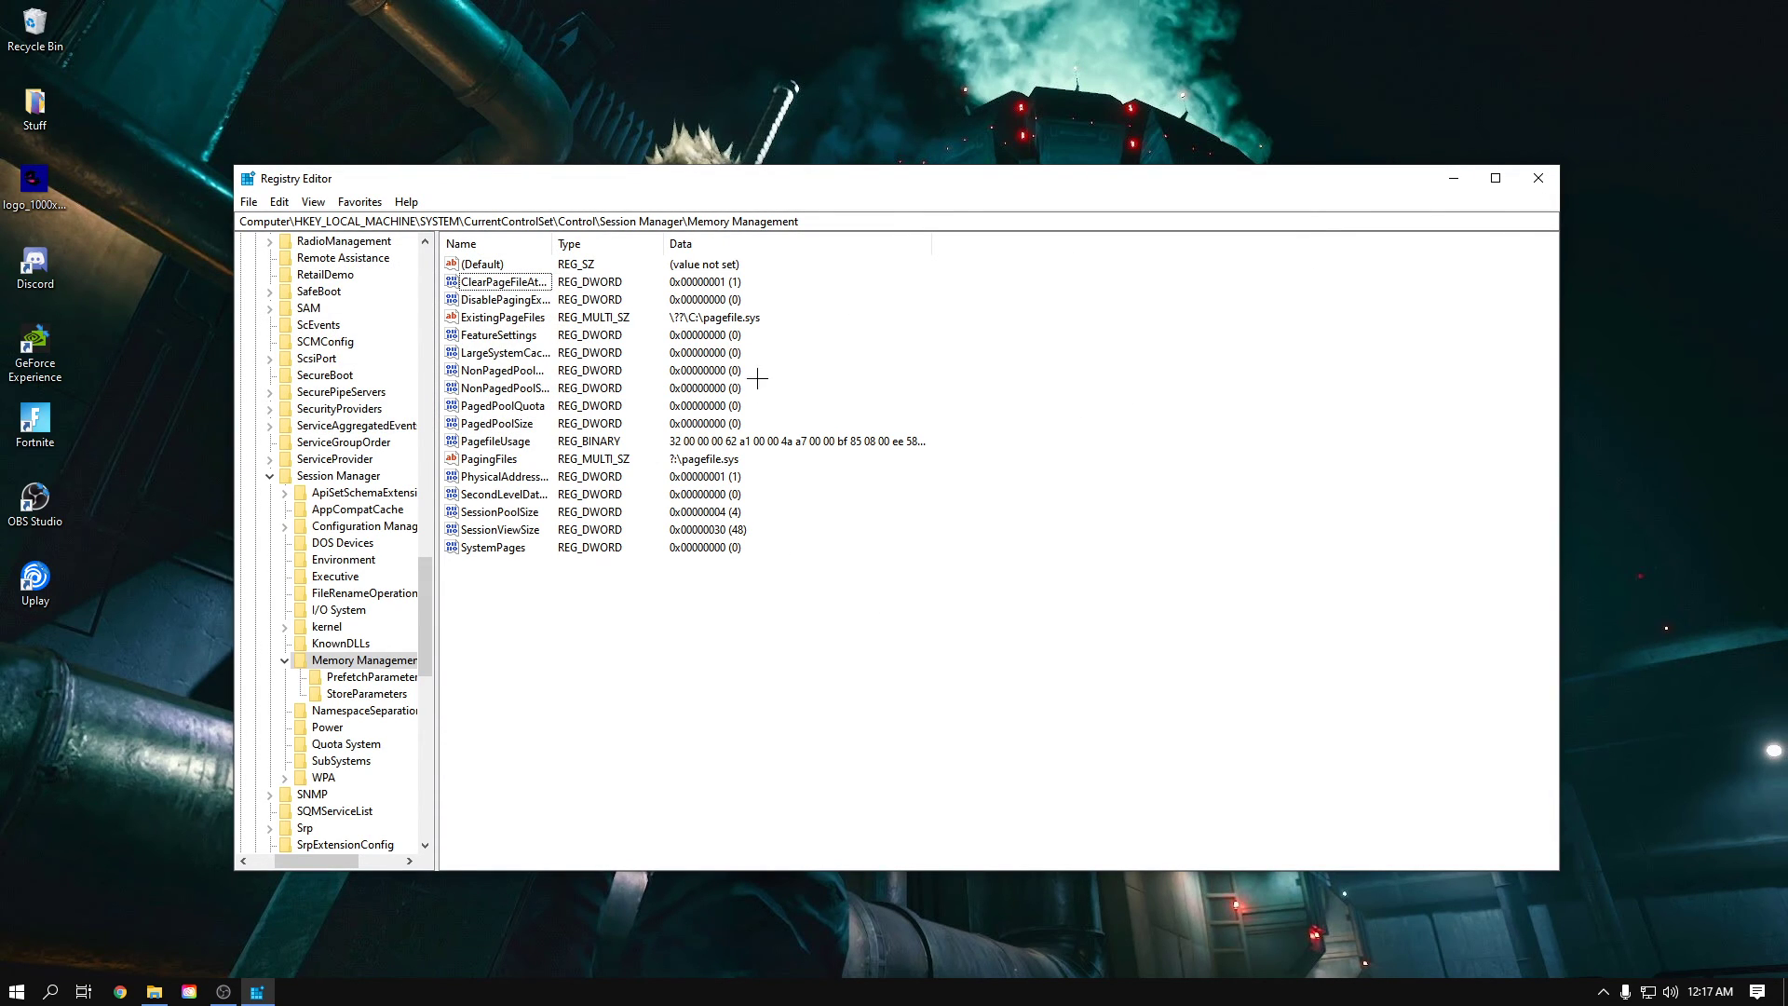
Close Registry Editor.
left_click(1537, 179)
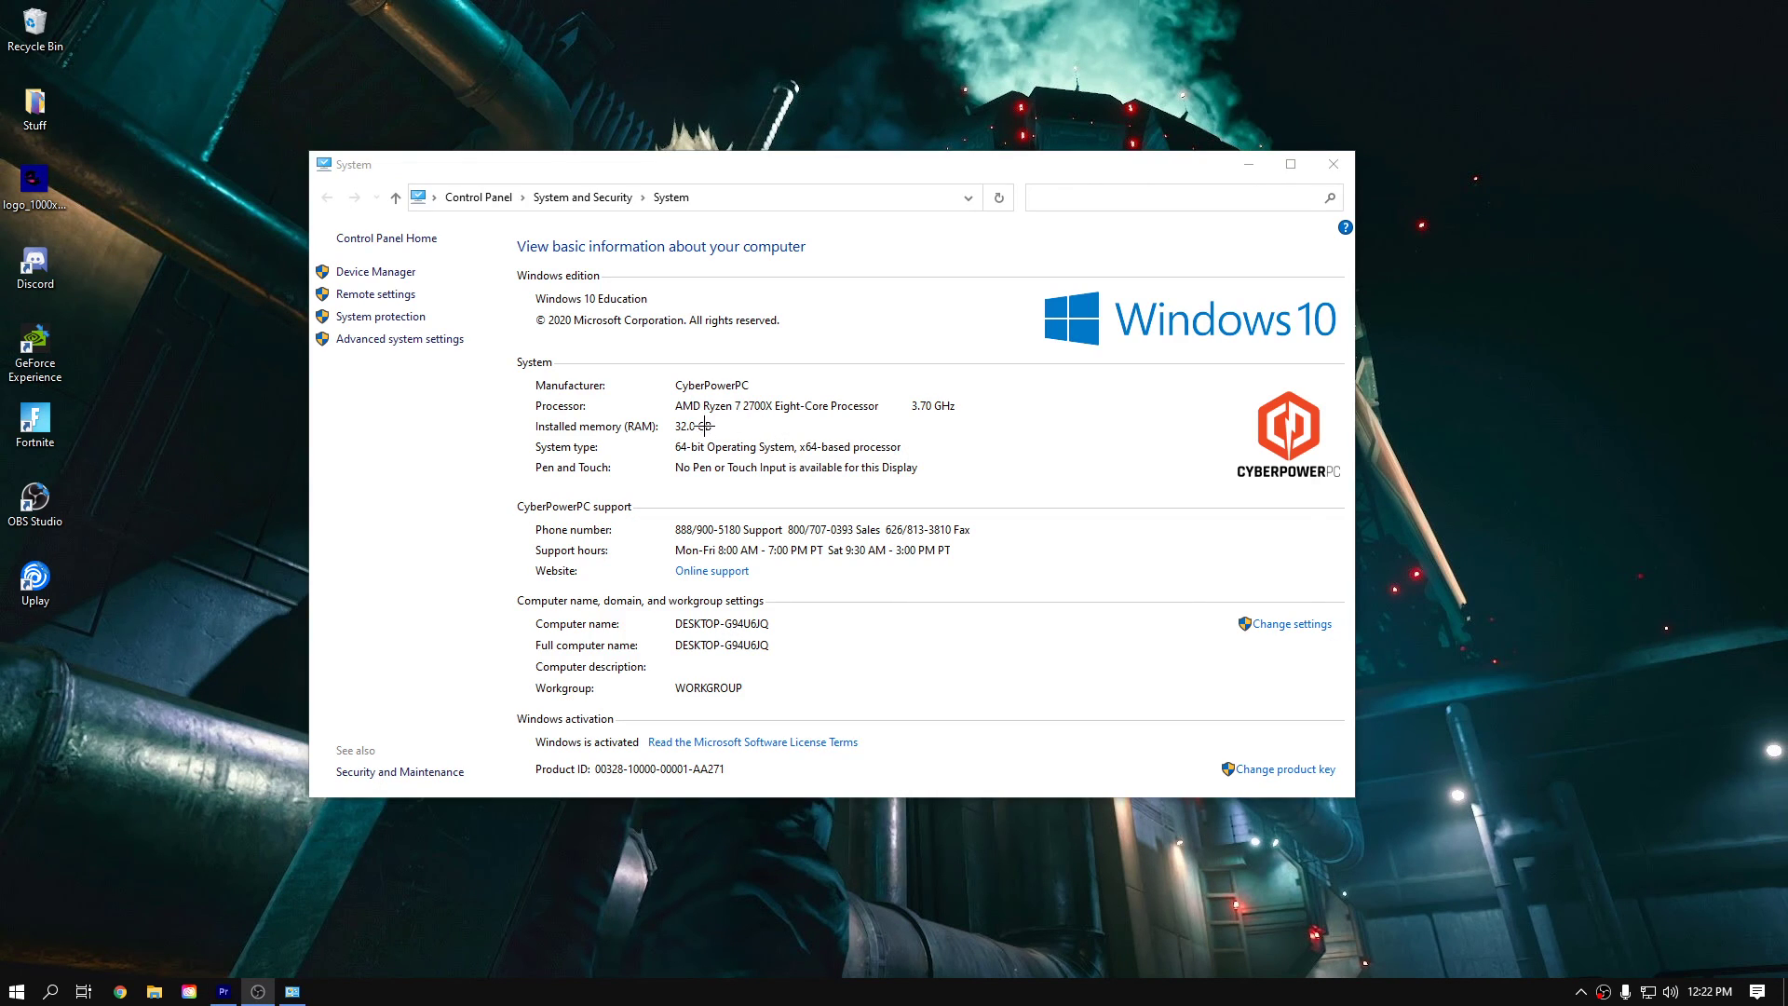